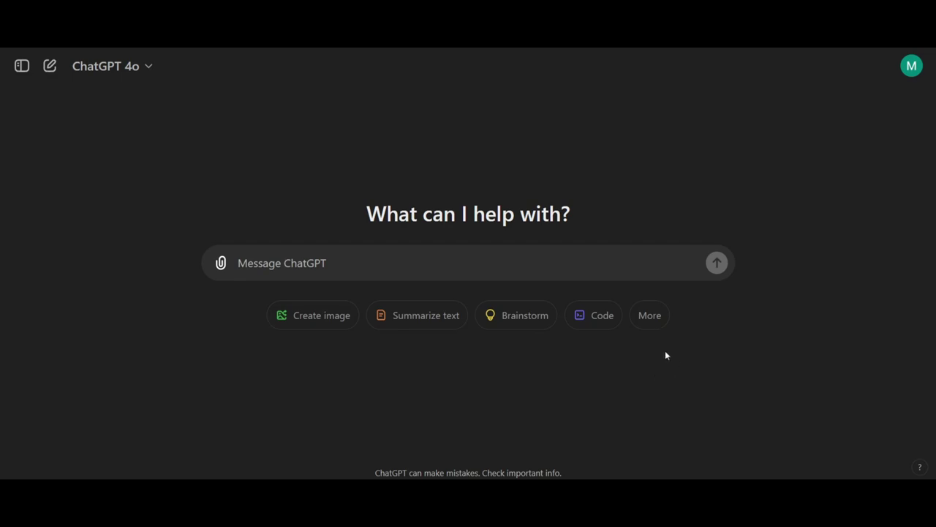
Step: Switch the model to GPT-4o with canvas and request simple Python code for a TTS app that converts text or a document into audio
{"action": "left_click", "coordinate": [122, 69]}
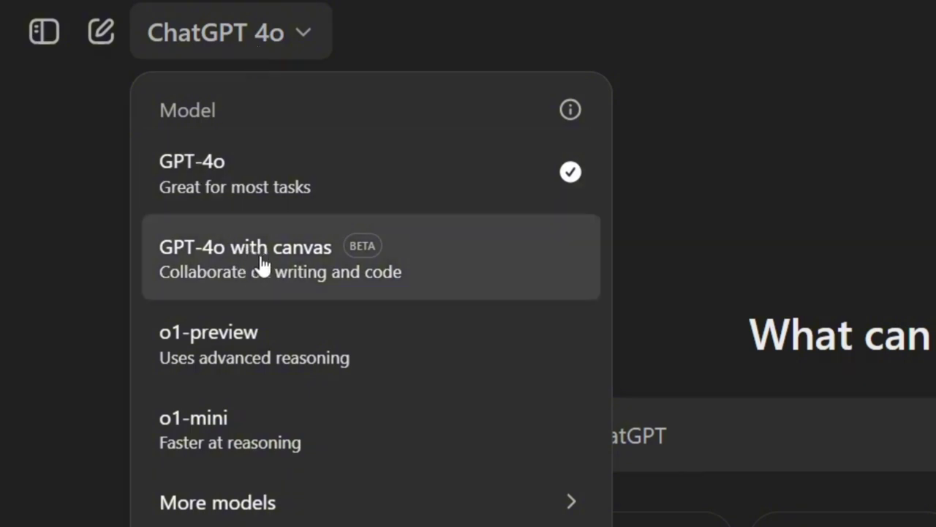
{"action": "left_click", "coordinate": [261, 257]}
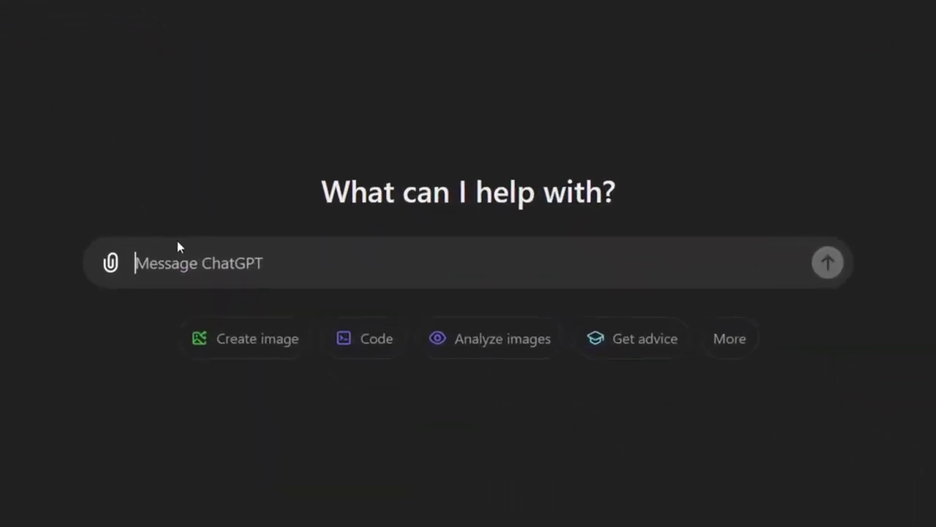
{"action": "type", "text": "write me a simple pytho"}
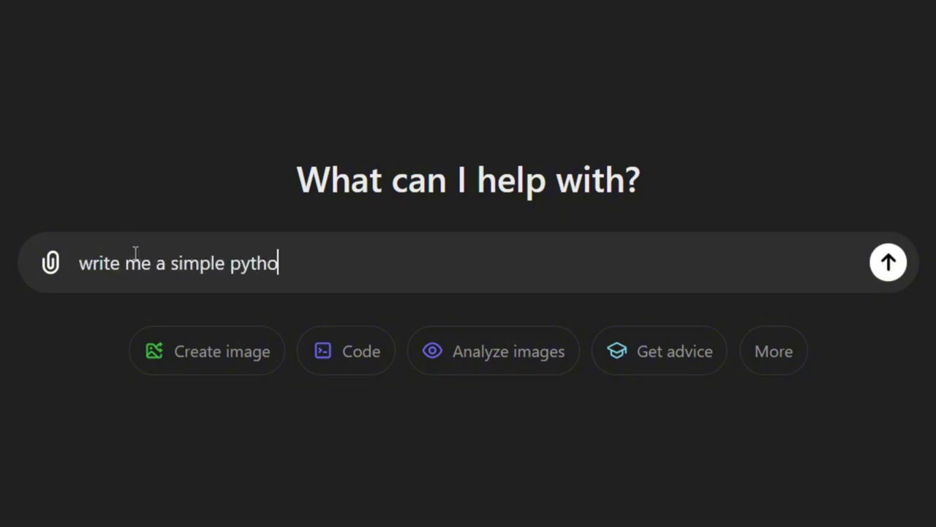
{"action": "type", "text": "n code for a tts app which w"}
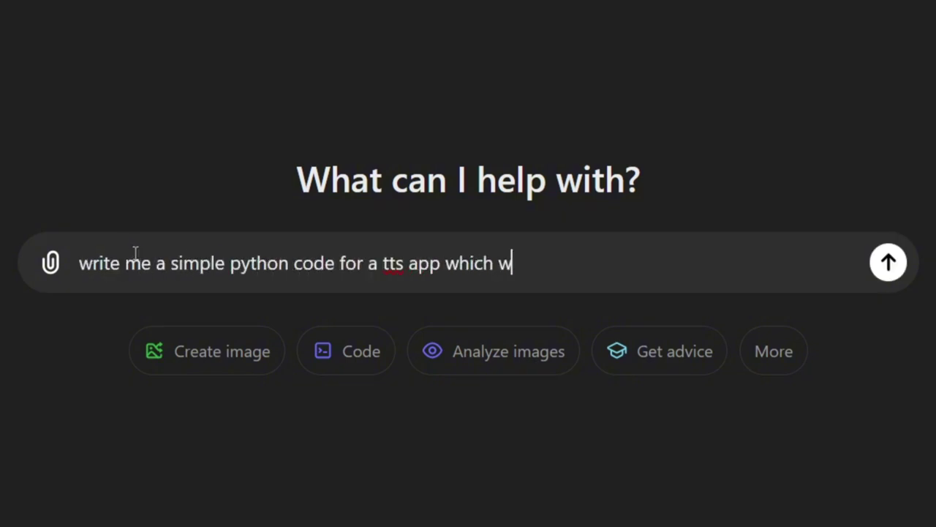
{"action": "type", "text": "ill take text or a document and convert it"}
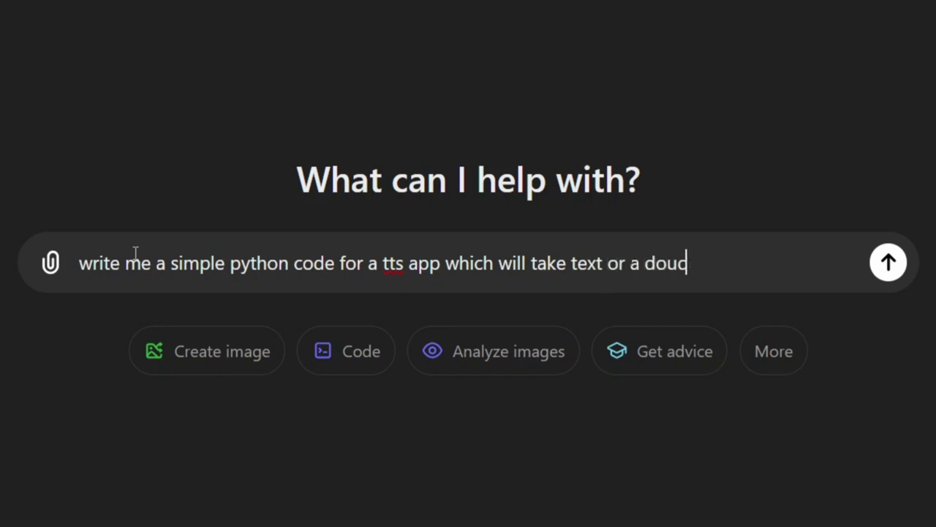
{"action": "type", "text": " into audio"}
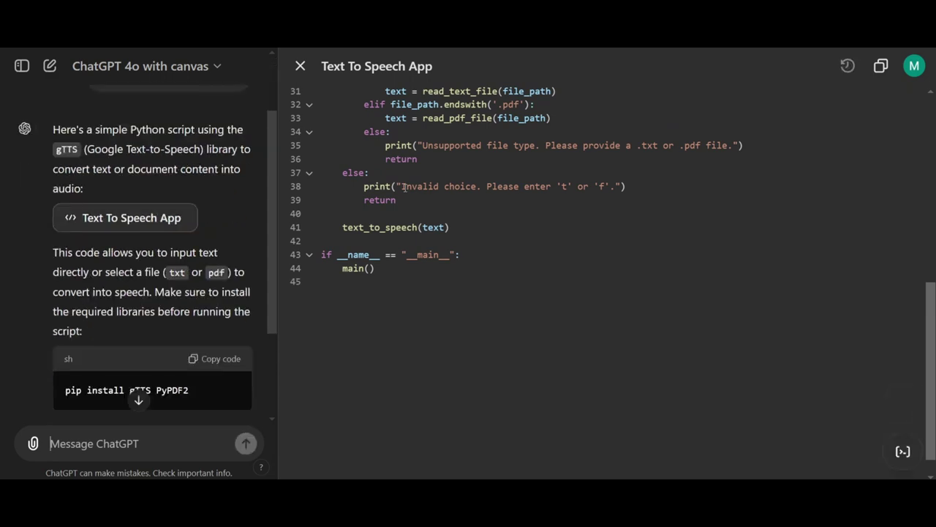
Step: Review the generated Text To Speech App code and the accompanying explanation, including the pip install command for its required libraries
{"action": "scroll", "coordinate": [405, 186], "scroll_direction": "up", "scroll_amount": 6}
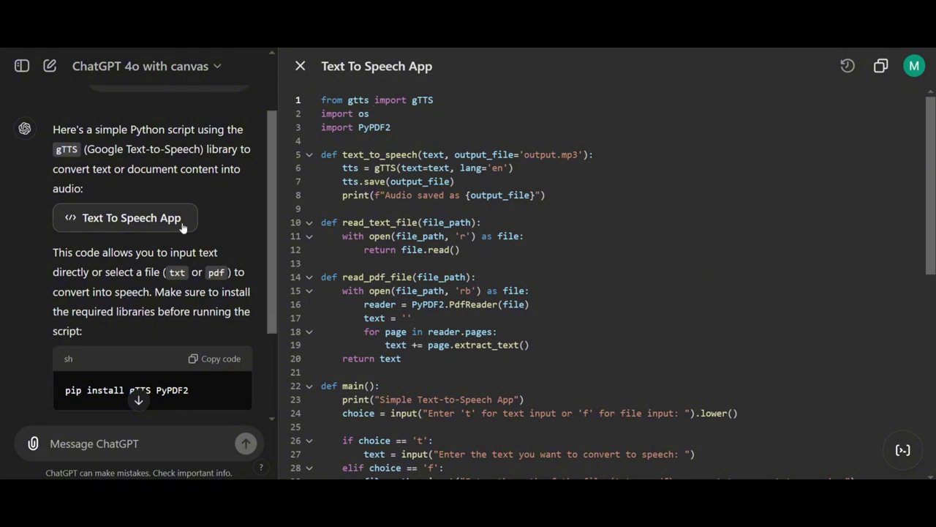
{"action": "scroll", "coordinate": [153, 262], "scroll_direction": "up", "scroll_amount": 2}
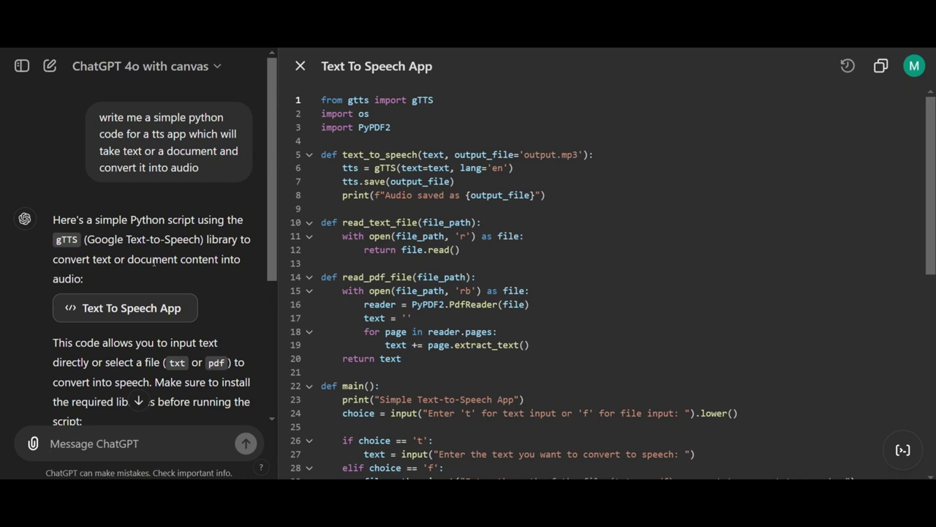
{"action": "scroll", "coordinate": [153, 261], "scroll_direction": "down", "scroll_amount": 2}
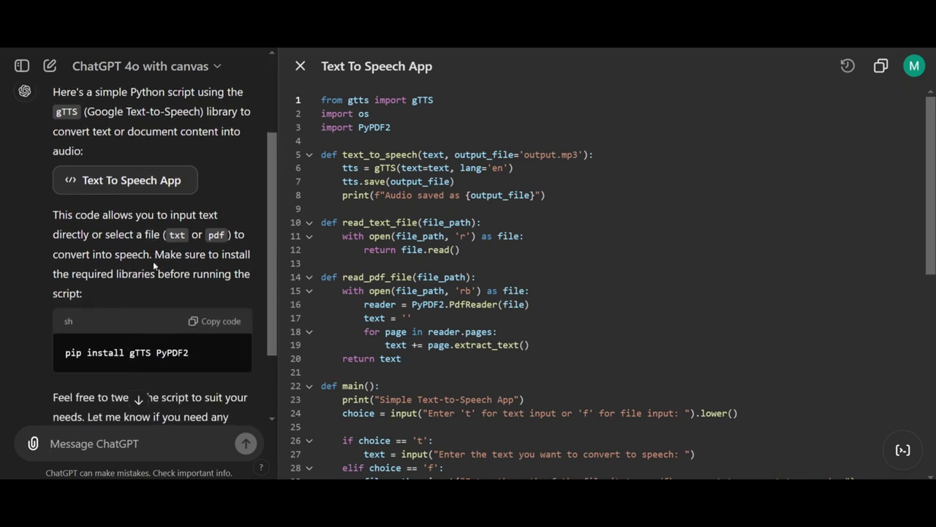
{"action": "scroll", "coordinate": [153, 261], "scroll_direction": "down", "scroll_amount": 2}
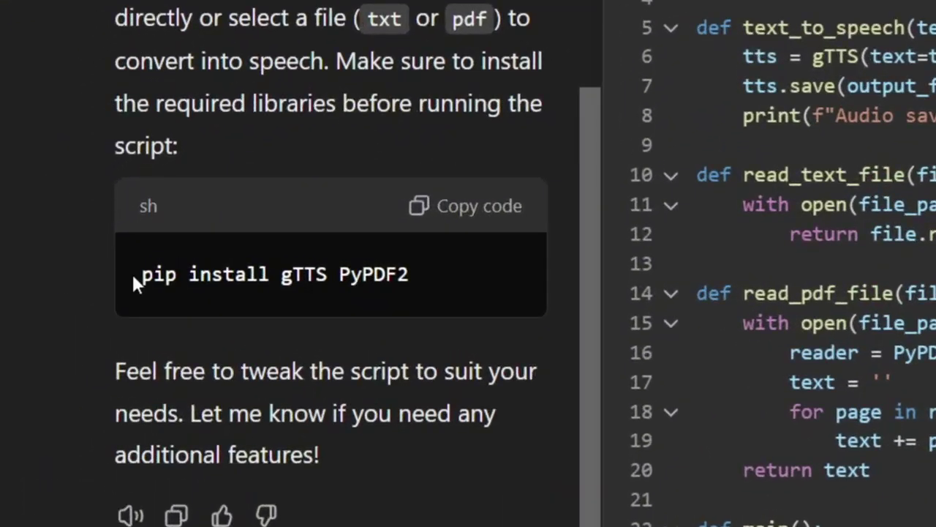
{"action": "left_click_drag", "start_coordinate": [131, 272], "coordinate": [464, 306]}
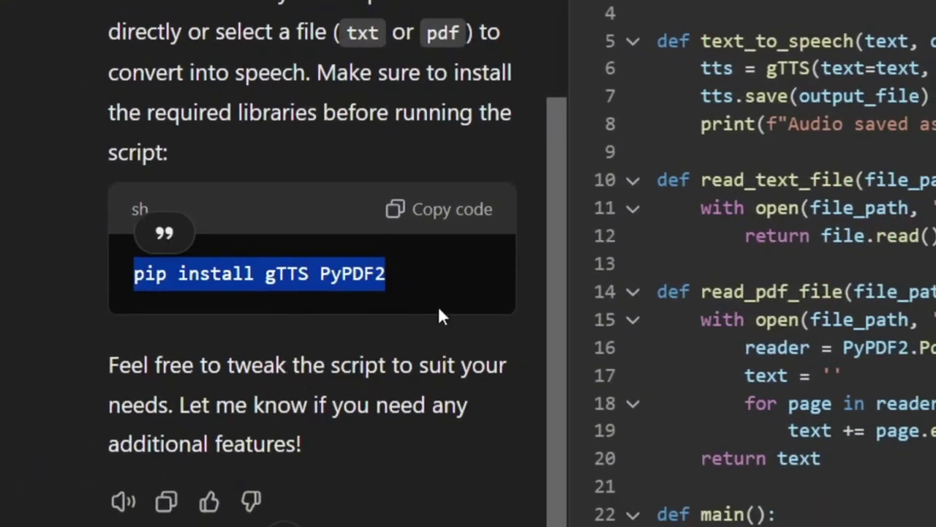
{"action": "left_click", "coordinate": [440, 310]}
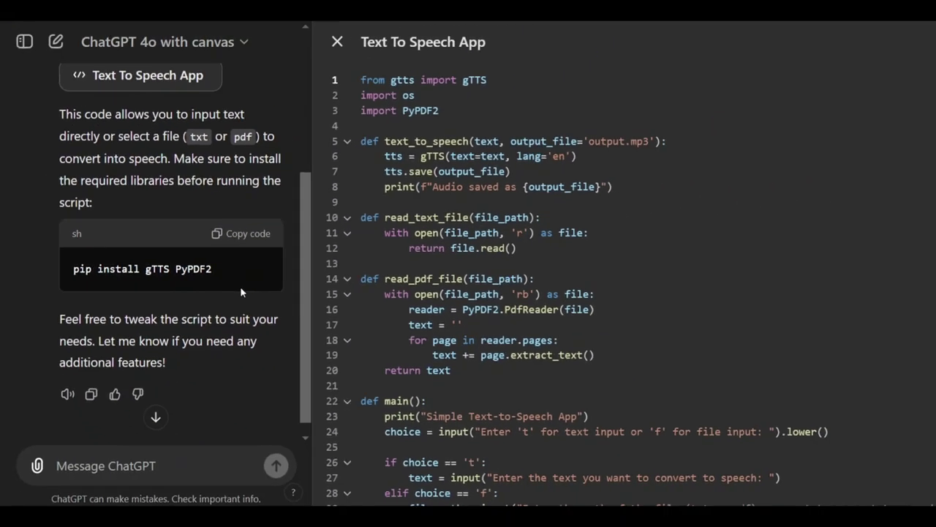
{"action": "scroll", "coordinate": [509, 283], "scroll_direction": "down", "scroll_amount": 2}
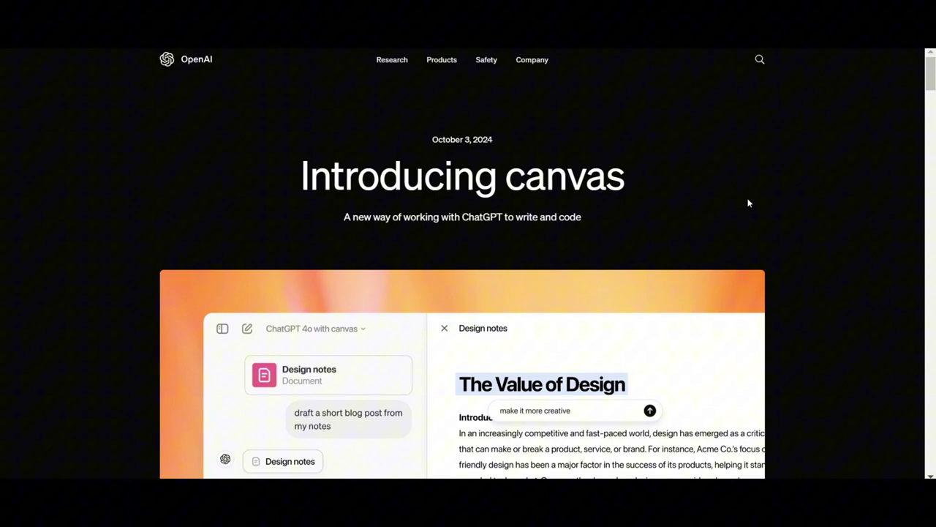
Step: Read OpenAI's "Introducing canvas" article through the list of writing shortcuts, highlighting Suggest edits, Change reading level and Add final polish
{"action": "scroll", "coordinate": [748, 203], "scroll_direction": "down", "scroll_amount": 6}
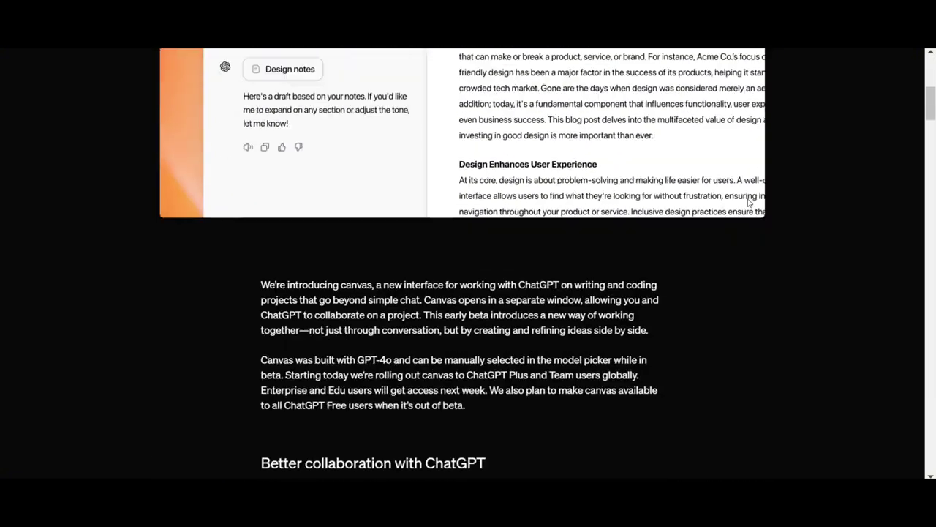
{"action": "scroll", "coordinate": [748, 203], "scroll_direction": "down", "scroll_amount": 5}
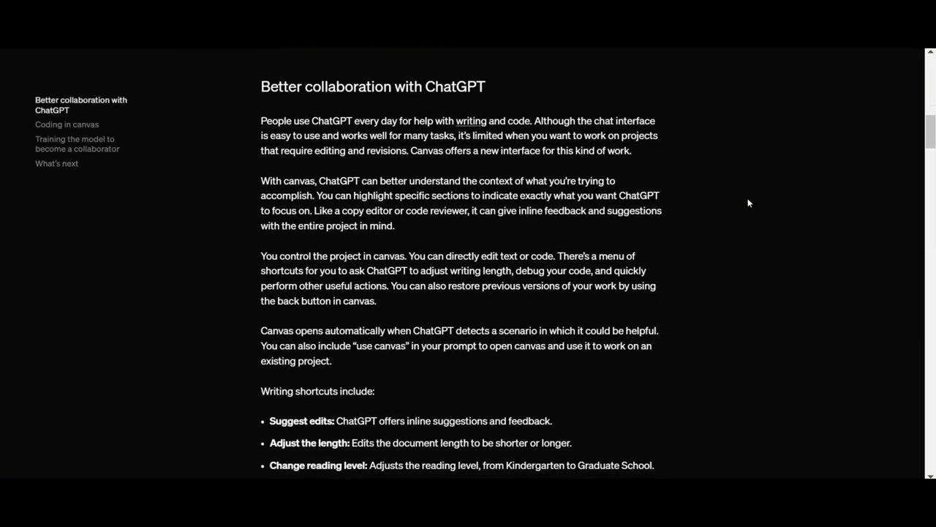
{"action": "scroll", "coordinate": [748, 202], "scroll_direction": "down", "scroll_amount": 3}
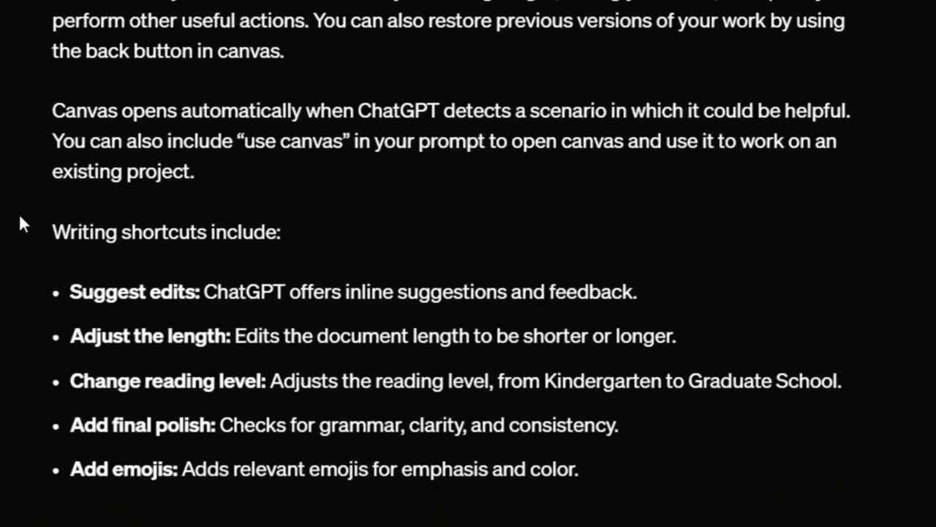
{"action": "left_click_drag", "start_coordinate": [48, 234], "coordinate": [213, 215]}
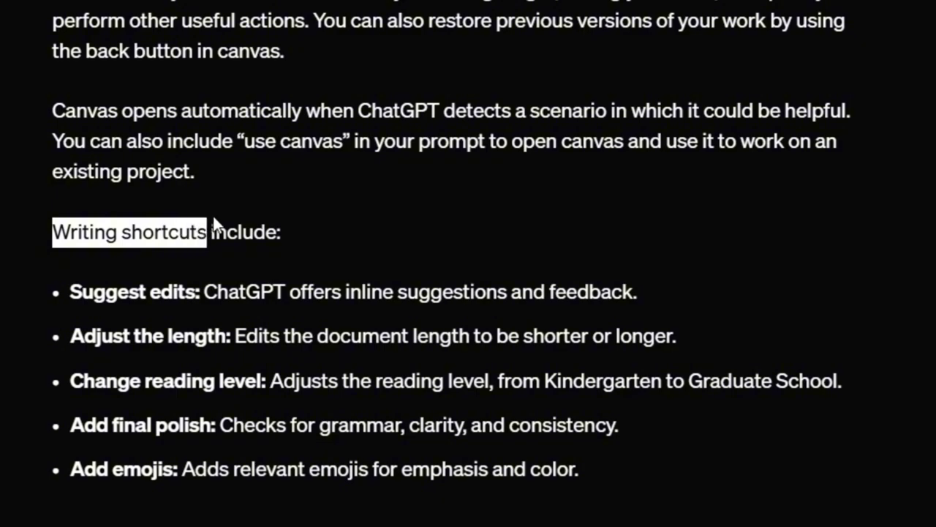
{"action": "left_click", "coordinate": [244, 243]}
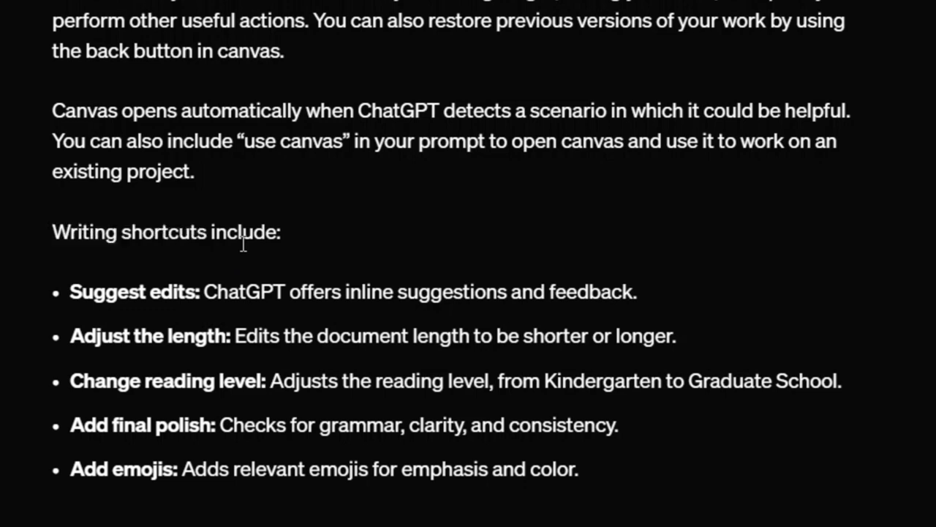
{"action": "left_click_drag", "start_coordinate": [66, 291], "coordinate": [197, 293]}
{"action": "left_click_drag", "start_coordinate": [71, 380], "coordinate": [130, 375]}
{"action": "left_click_drag", "start_coordinate": [72, 423], "coordinate": [213, 425]}
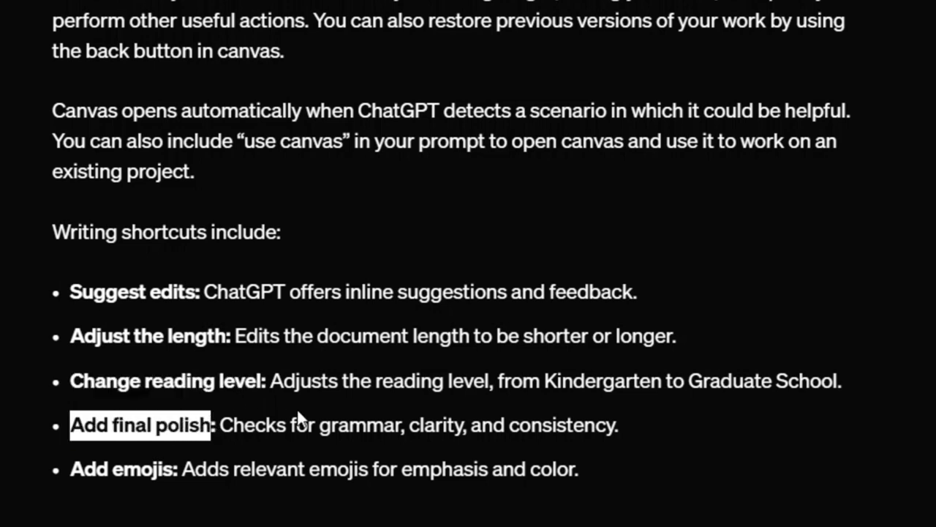
{"action": "left_click_drag", "start_coordinate": [316, 424], "coordinate": [621, 424]}
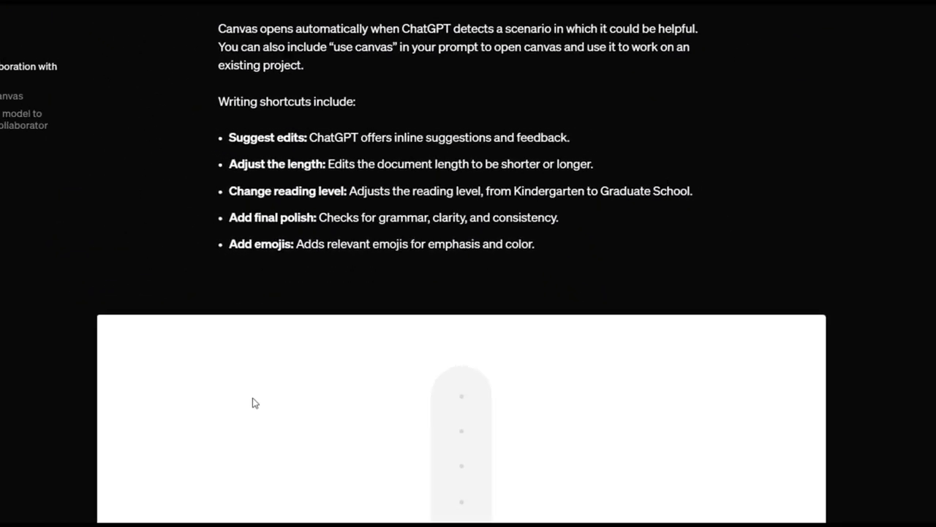
Step: Examine the article's "Coding in canvas" section, highlighting the Review code and Port to a language shortcuts
{"action": "scroll", "coordinate": [255, 403], "scroll_direction": "down", "scroll_amount": 5}
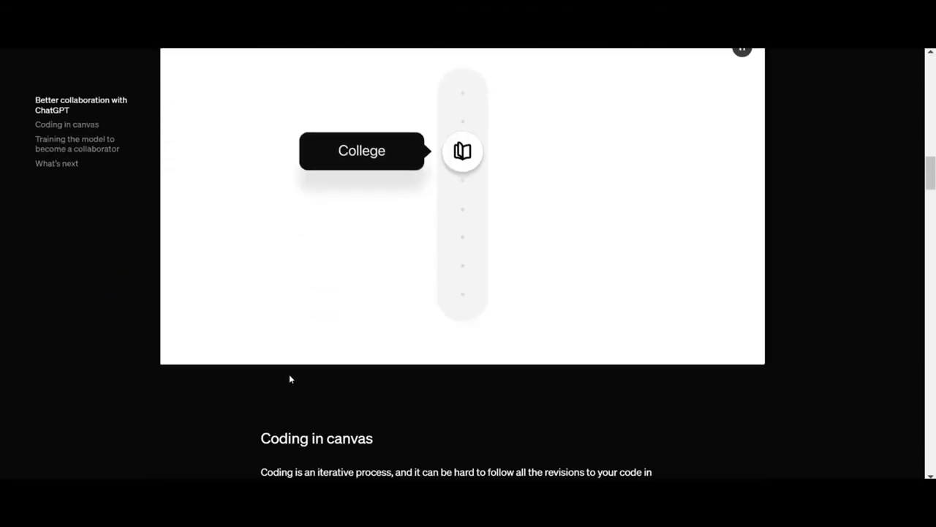
{"action": "scroll", "coordinate": [290, 378], "scroll_direction": "down", "scroll_amount": 1}
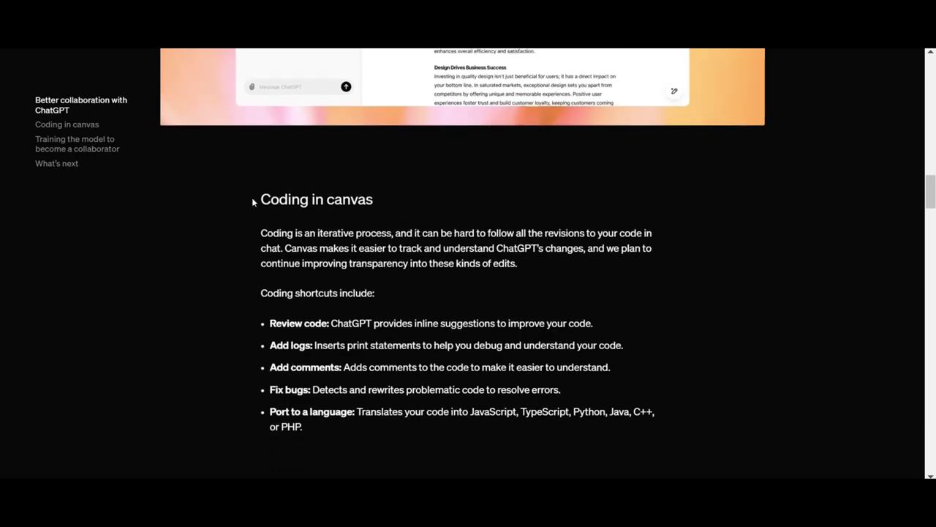
{"action": "left_click_drag", "start_coordinate": [261, 201], "coordinate": [308, 195]}
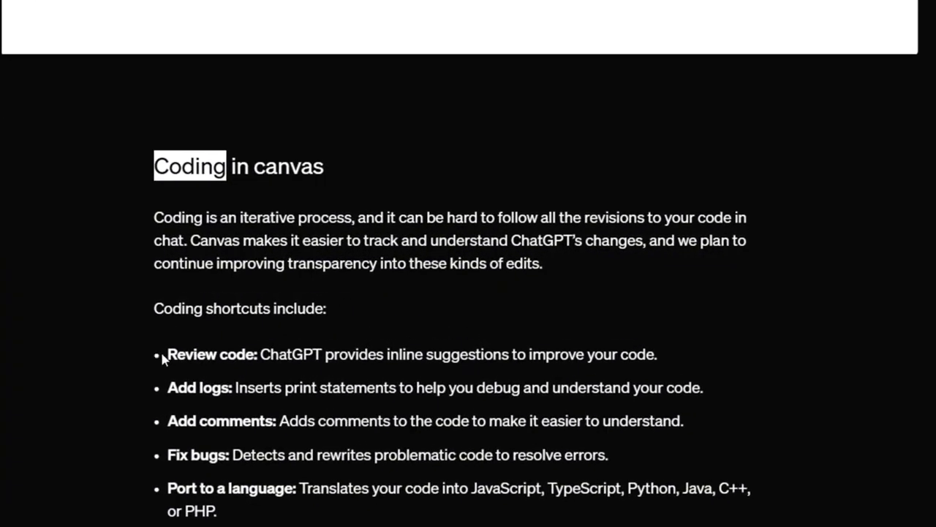
{"action": "left_click_drag", "start_coordinate": [166, 357], "coordinate": [648, 345]}
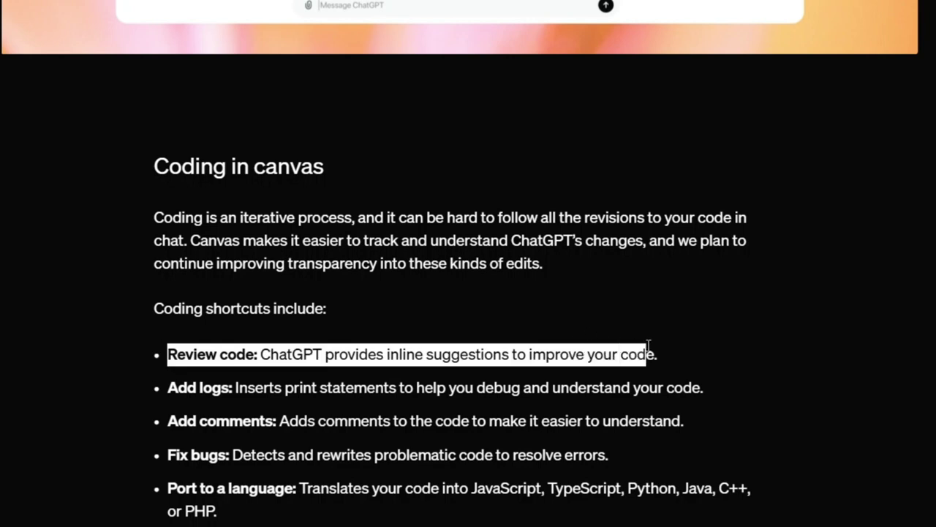
{"action": "left_click", "coordinate": [685, 363]}
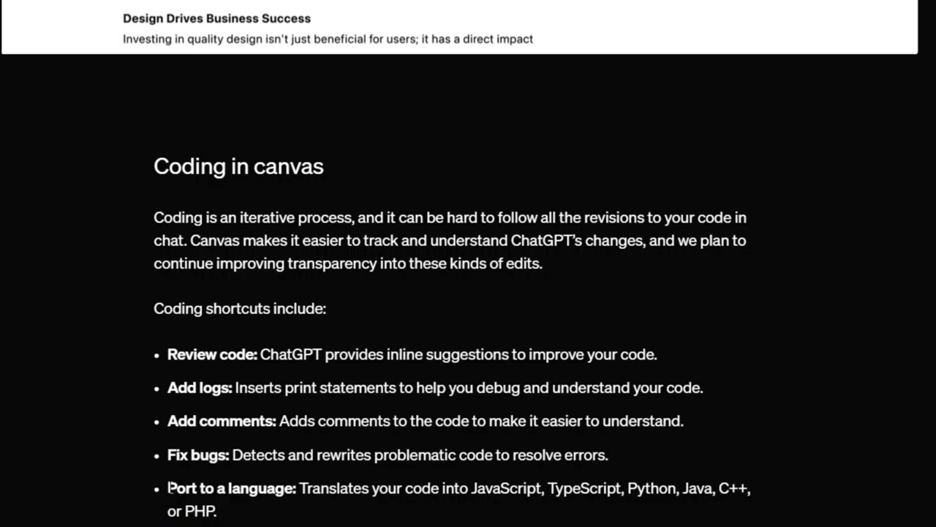
{"action": "left_click_drag", "start_coordinate": [169, 486], "coordinate": [227, 519]}
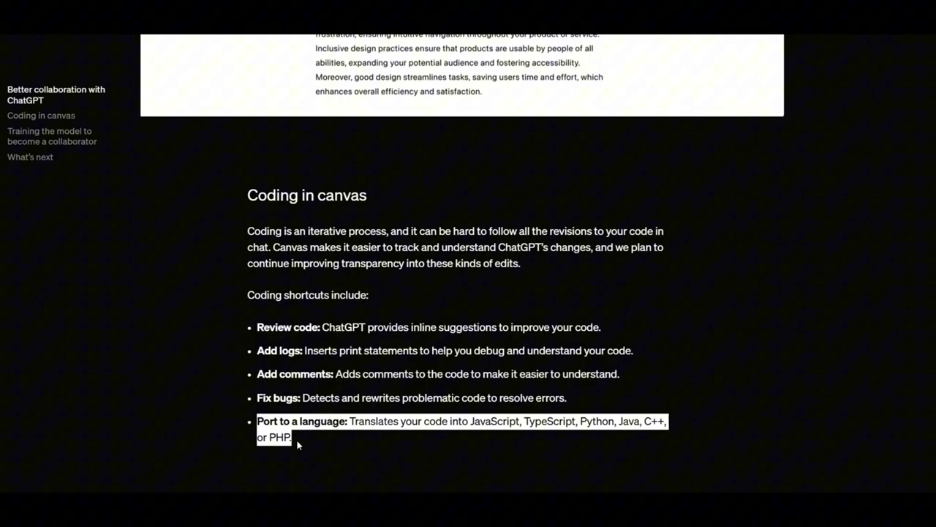
Step: Skim the section on training the model to become a collaborator, including its canvas trigger and edit boundary charts
{"action": "scroll", "coordinate": [296, 439], "scroll_direction": "down", "scroll_amount": 10}
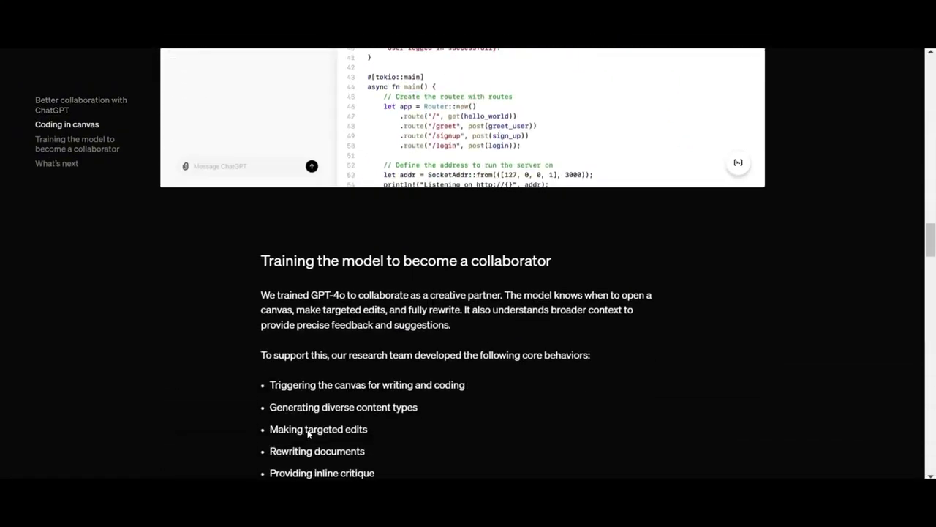
{"action": "scroll", "coordinate": [309, 433], "scroll_direction": "down", "scroll_amount": 7}
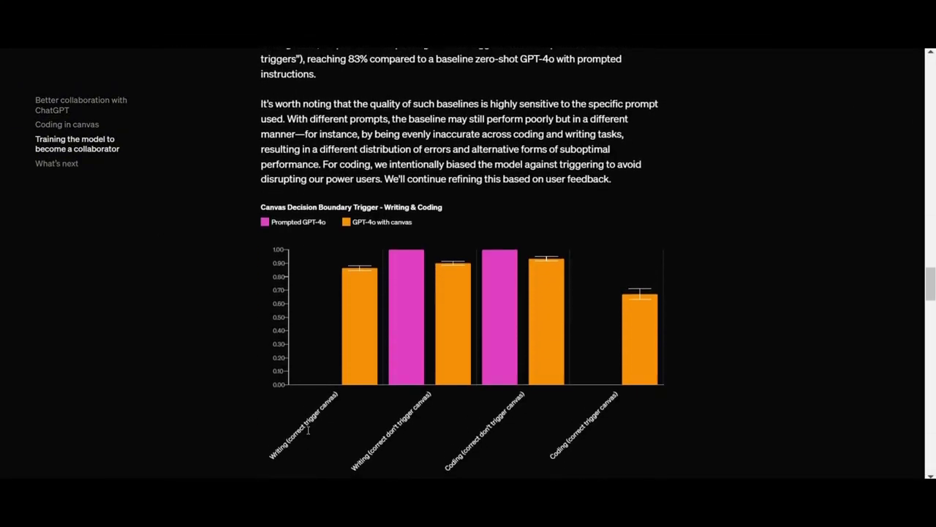
{"action": "scroll", "coordinate": [307, 431], "scroll_direction": "down", "scroll_amount": 1}
{"action": "scroll", "coordinate": [343, 422], "scroll_direction": "down", "scroll_amount": 9}
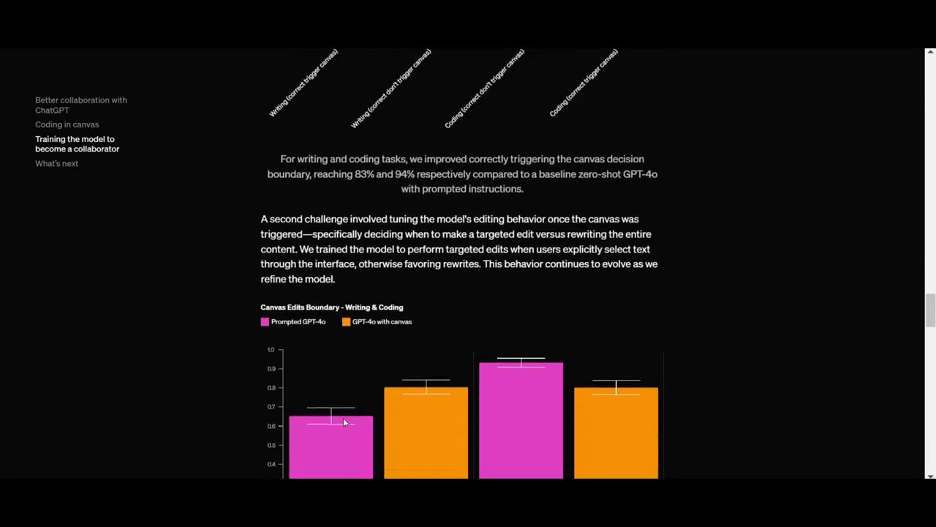
{"action": "scroll", "coordinate": [376, 406], "scroll_direction": "down", "scroll_amount": 12}
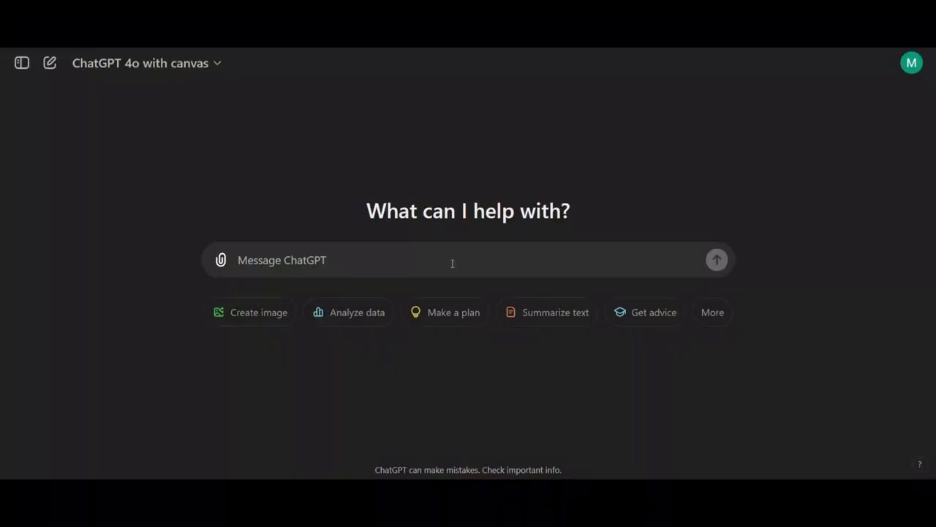
Step: In ChatGPT, submit "I need you to create a 2d mario game in python with pygame." and look through the generated code
{"action": "type", "text": "I need you to create a 2d mario game in python with pygame."}
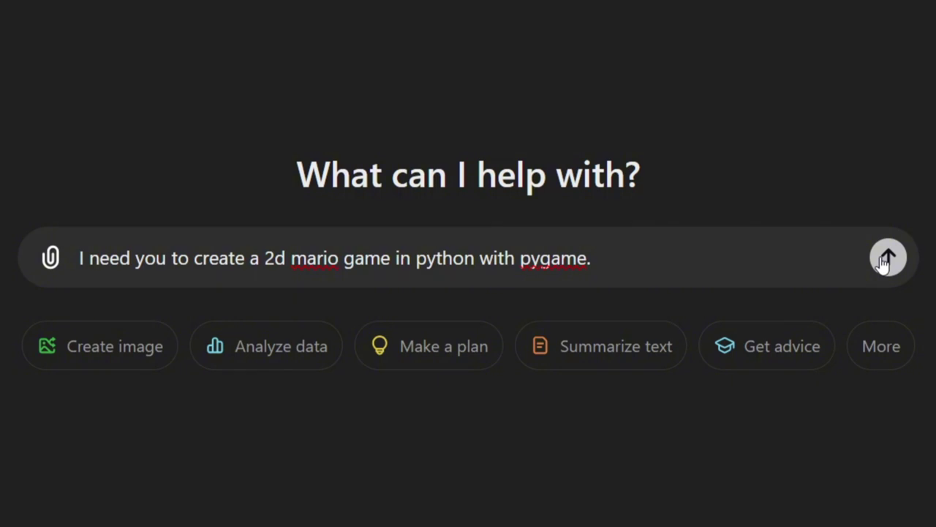
{"action": "left_click", "coordinate": [883, 259]}
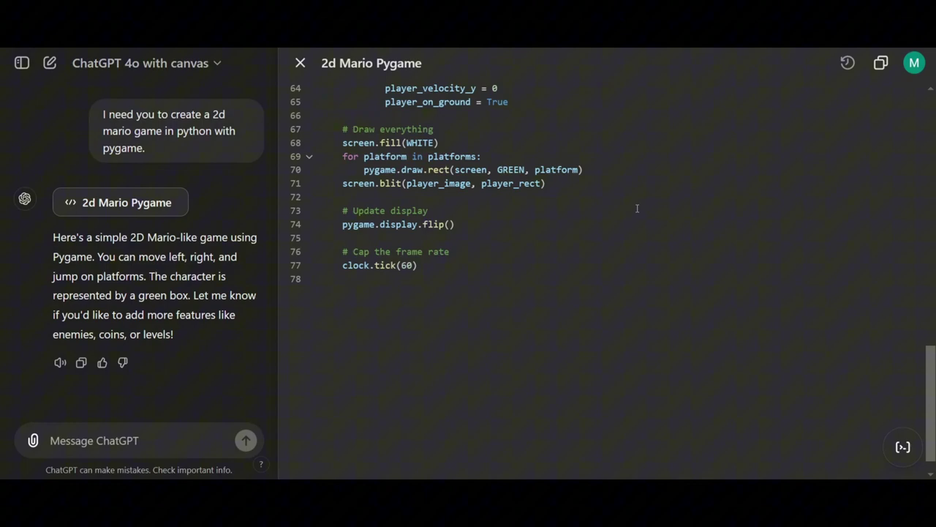
{"action": "scroll", "coordinate": [637, 208], "scroll_direction": "up", "scroll_amount": 8}
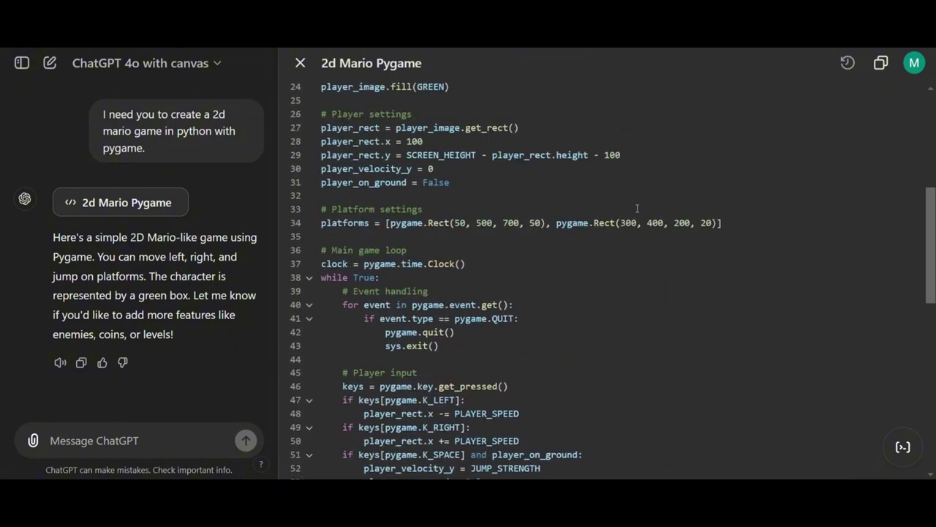
{"action": "scroll", "coordinate": [637, 208], "scroll_direction": "up", "scroll_amount": 5}
{"action": "scroll", "coordinate": [637, 209], "scroll_direction": "down", "scroll_amount": 8}
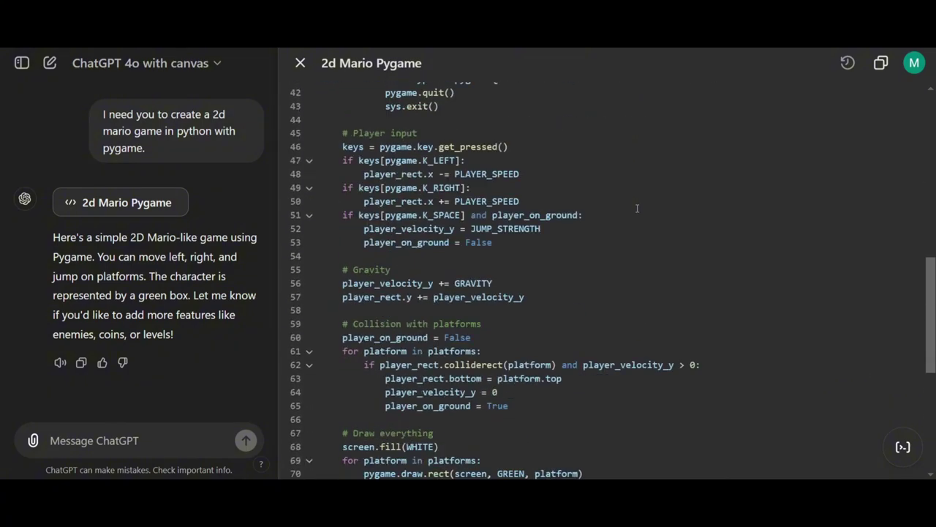
{"action": "scroll", "coordinate": [637, 209], "scroll_direction": "down", "scroll_amount": 3}
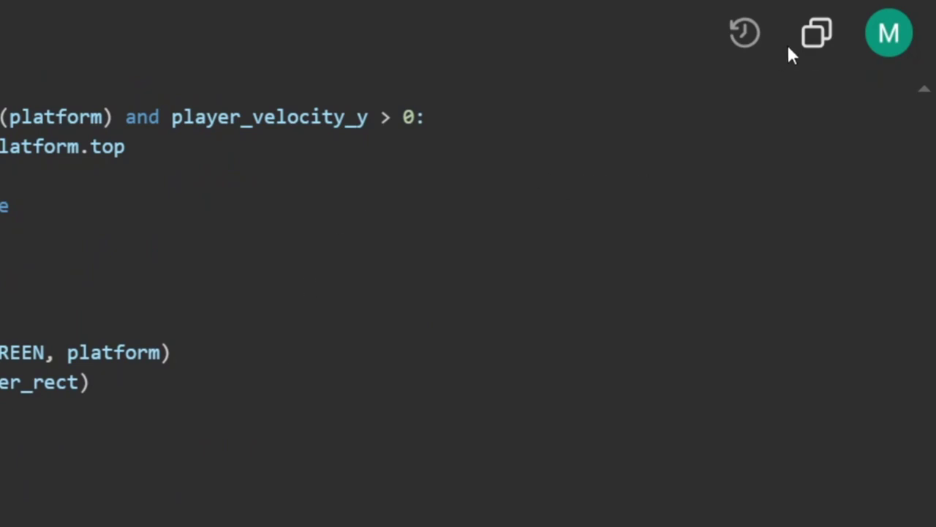
Step: Copy the generated game code and paste it into a new mariogame.py file in the Py folder in VS Code
{"action": "left_click", "coordinate": [802, 55]}
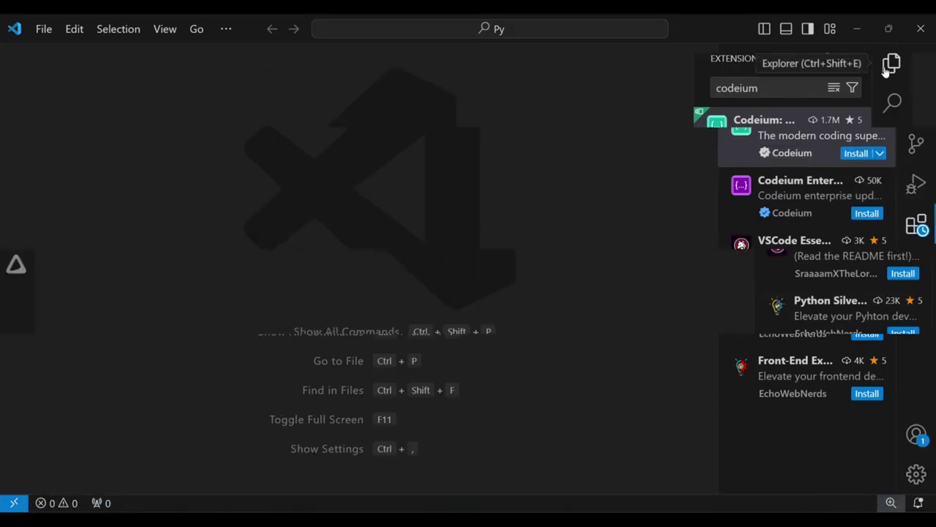
{"action": "left_click", "coordinate": [916, 62]}
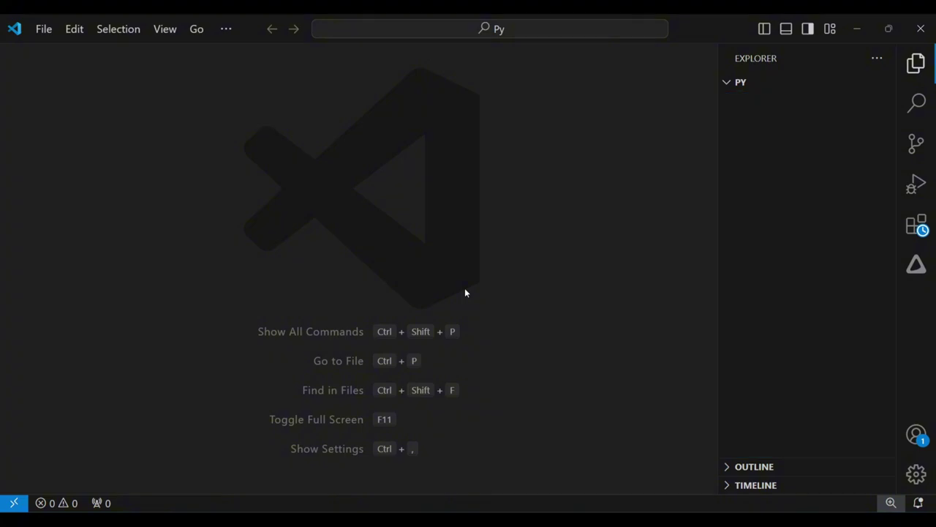
{"action": "left_click", "coordinate": [828, 80]}
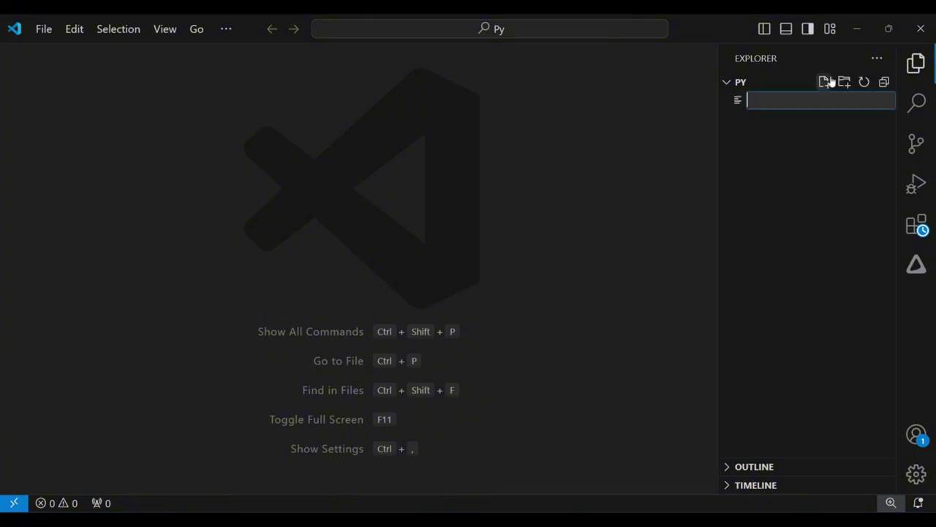
{"action": "type", "text": "mariogame.py"}
{"action": "key", "text": "Return"}
{"action": "key", "text": "ctrl+v"}
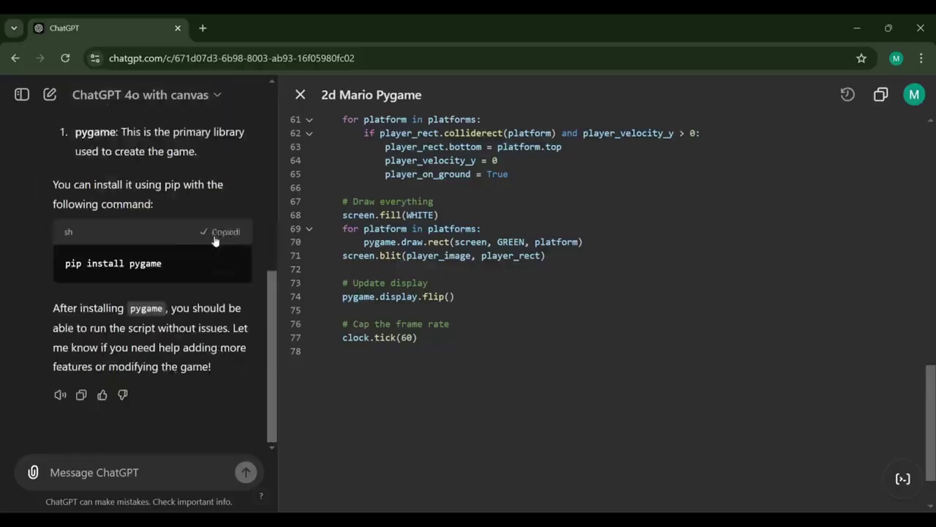
Step: Create a virtual environment with Python 3.12.5 64-bit, and test-run mariogame.py, closing the game window at the end
{"action": "key", "text": "ctrl+shift+p"}
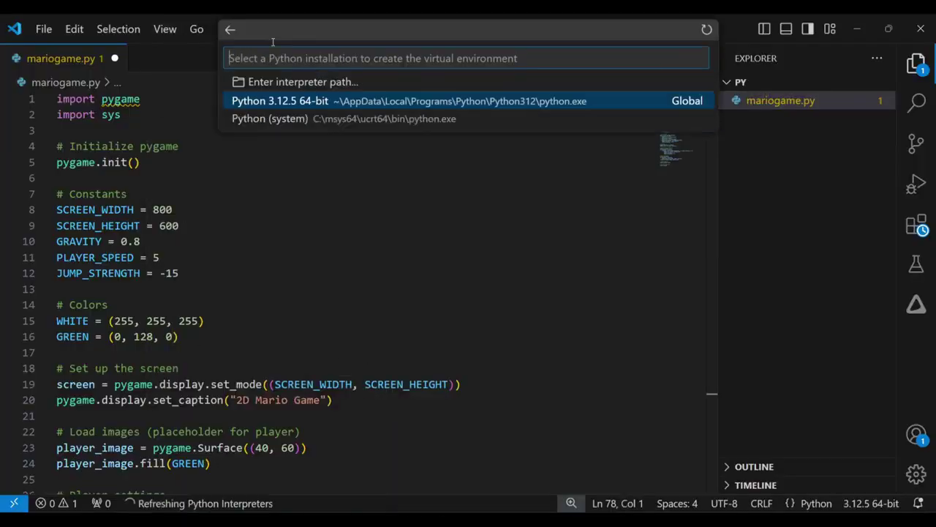
{"action": "left_click", "coordinate": [418, 98]}
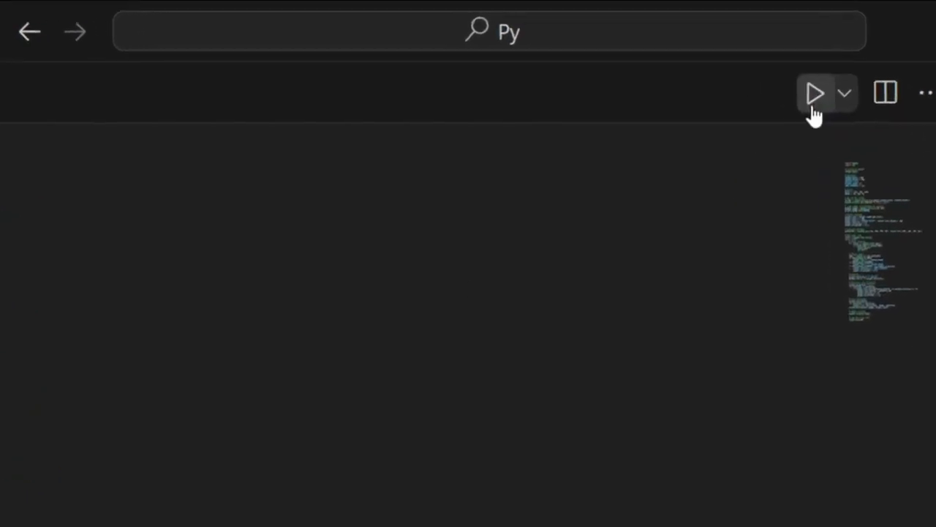
{"action": "left_click", "coordinate": [813, 103]}
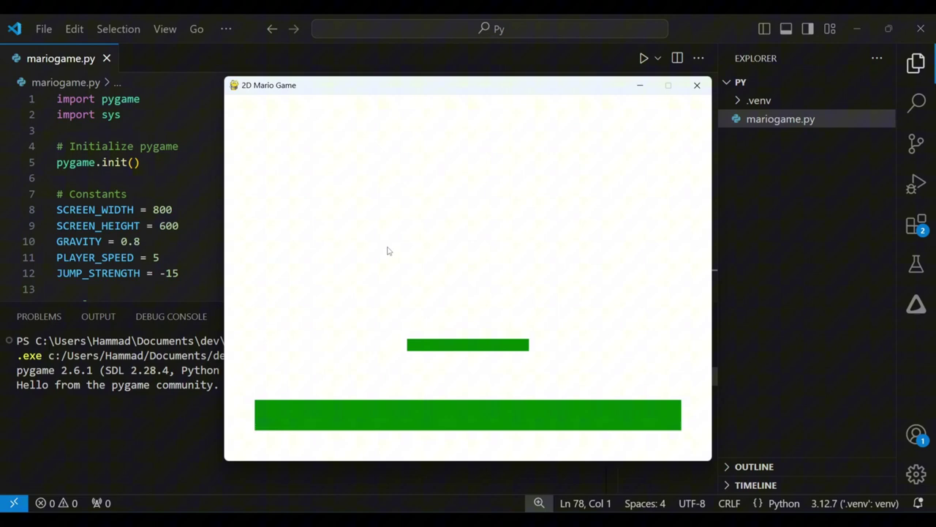
{"action": "left_click", "coordinate": [697, 86]}
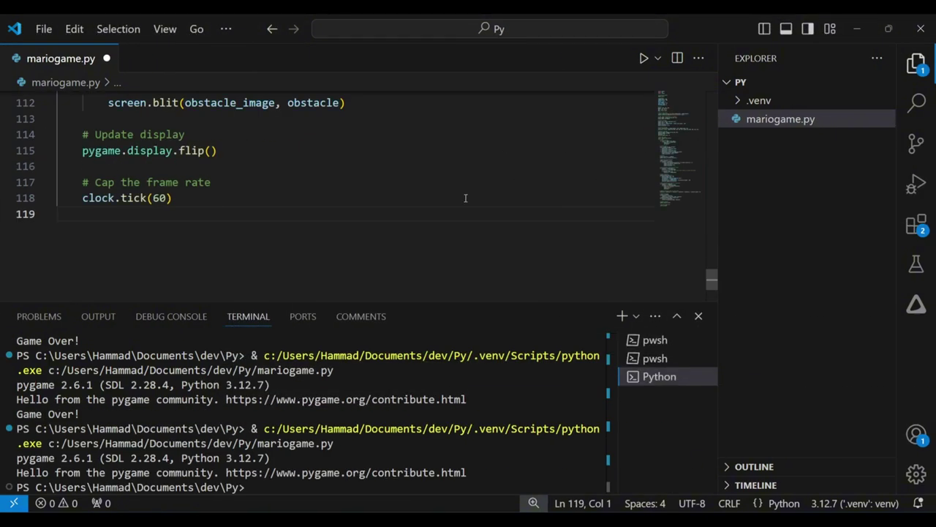
Step: Run the updated mariogame.py and make the green player jump in the runner game
{"action": "left_click", "coordinate": [643, 58]}
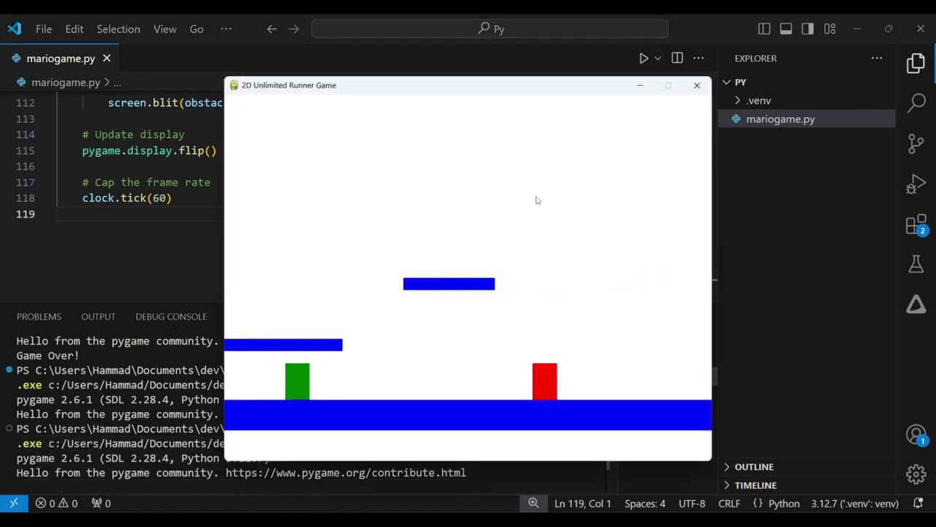
{"action": "key", "text": "space"}
{"action": "key", "text": "space"}
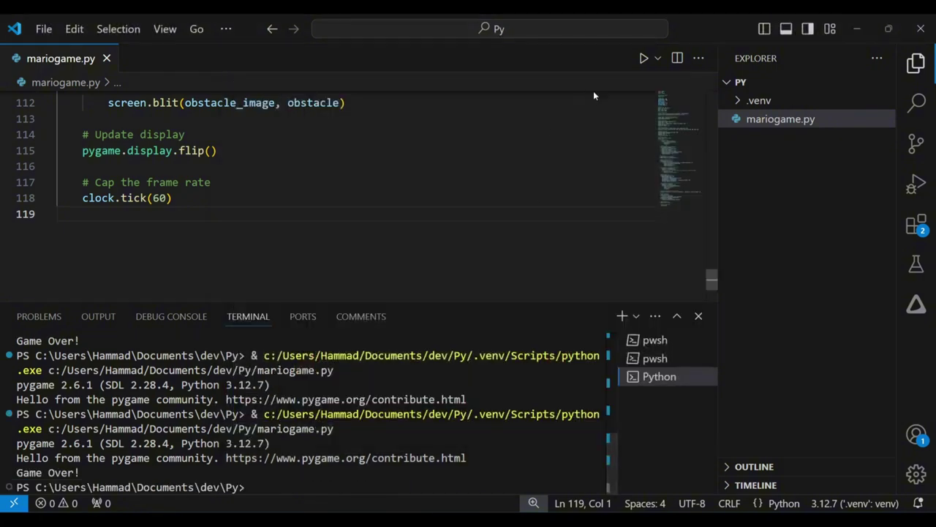
Step: Restart the runner game and keep the green player jumping over the oncoming red obstacles
{"action": "left_click", "coordinate": [642, 58]}
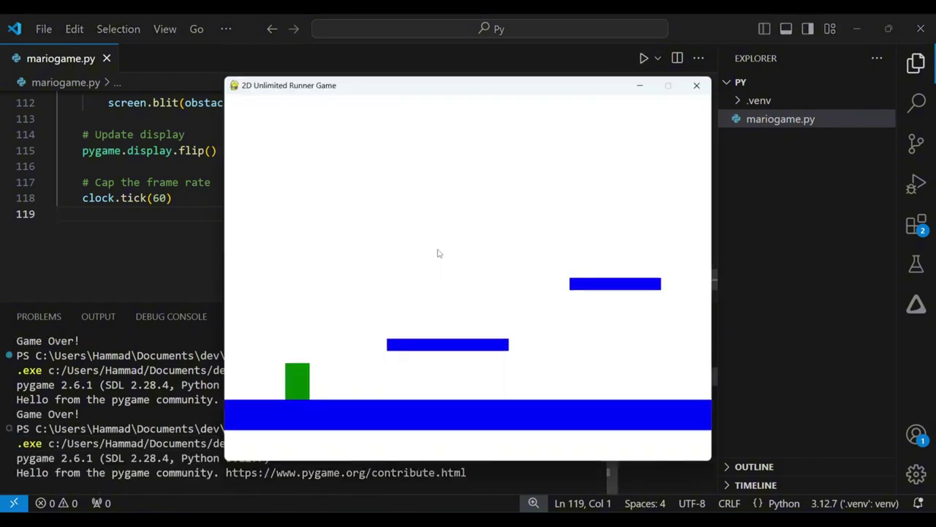
{"action": "key", "text": "space"}
{"action": "key", "text": "space"}
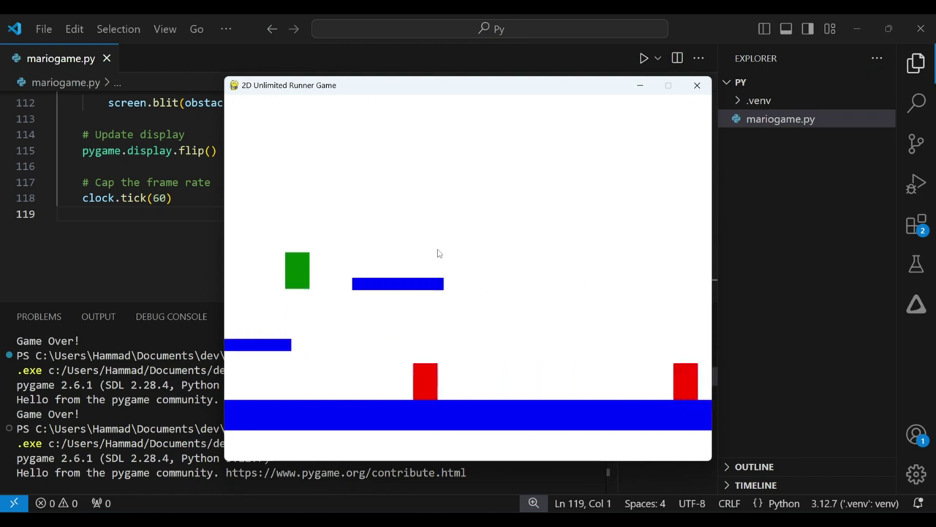
{"action": "key", "text": "space"}
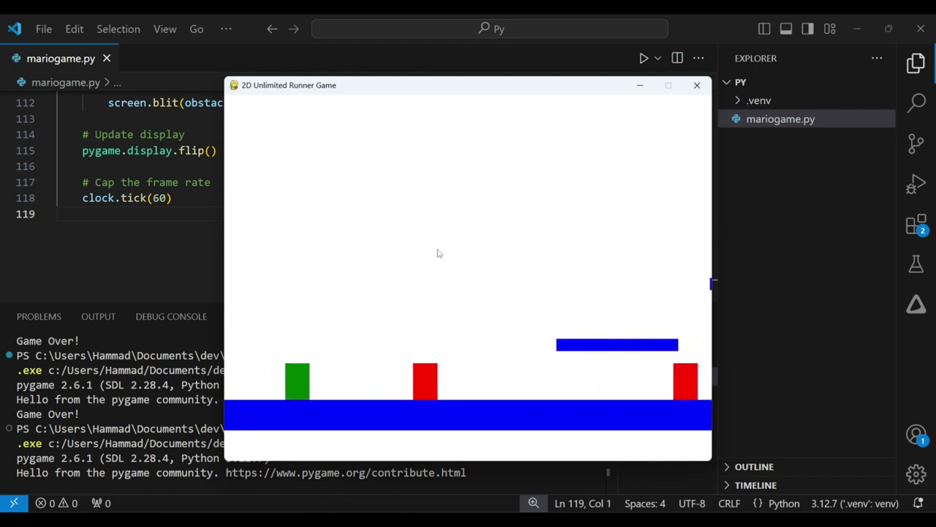
{"action": "key", "text": "space"}
{"action": "key", "text": "space"}
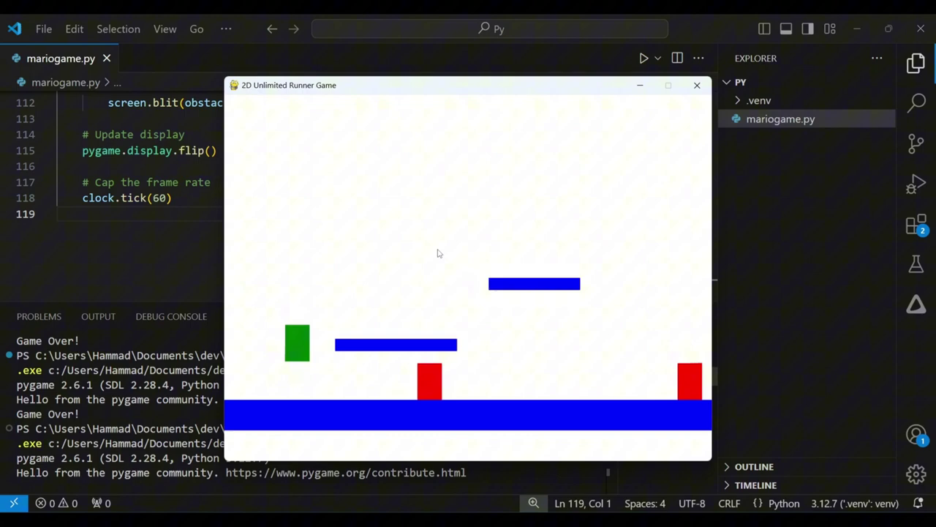
{"action": "key", "text": "space"}
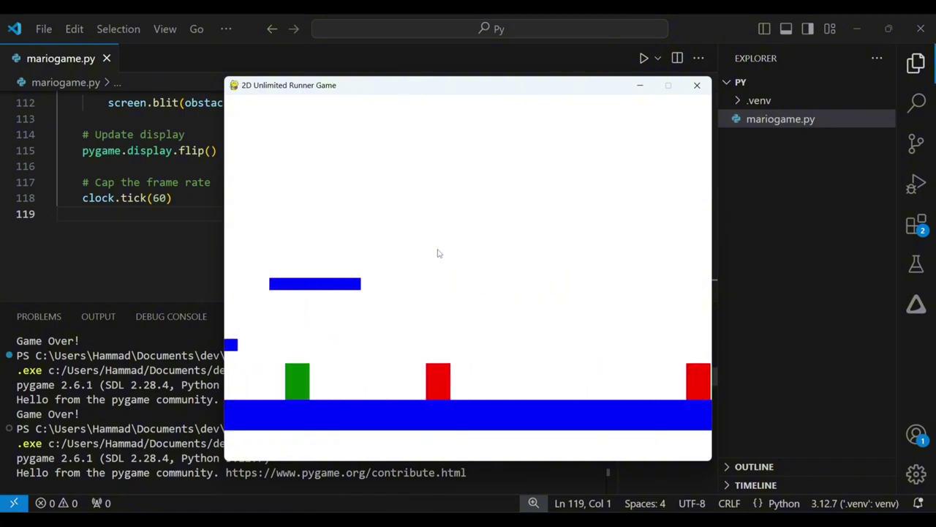
{"action": "key", "text": "space"}
{"action": "key", "text": "space"}
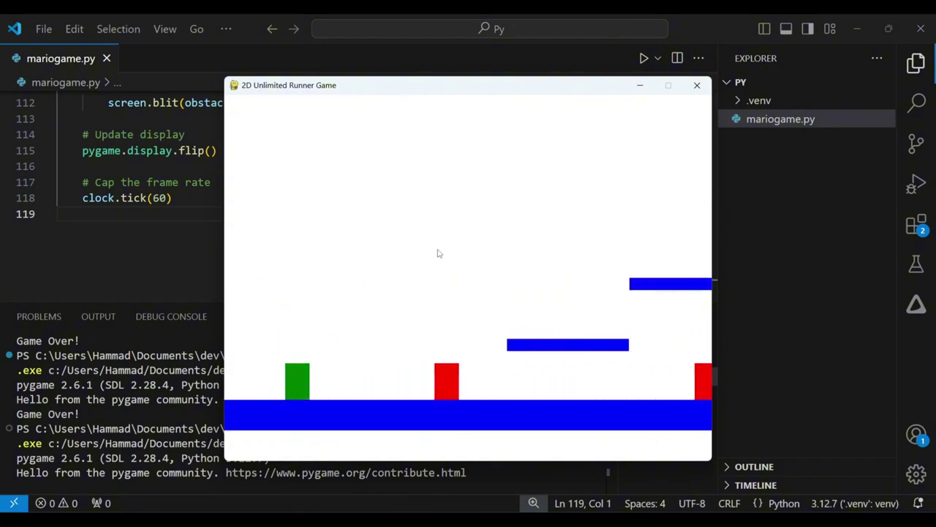
{"action": "key", "text": "space"}
{"action": "key", "text": "space"}
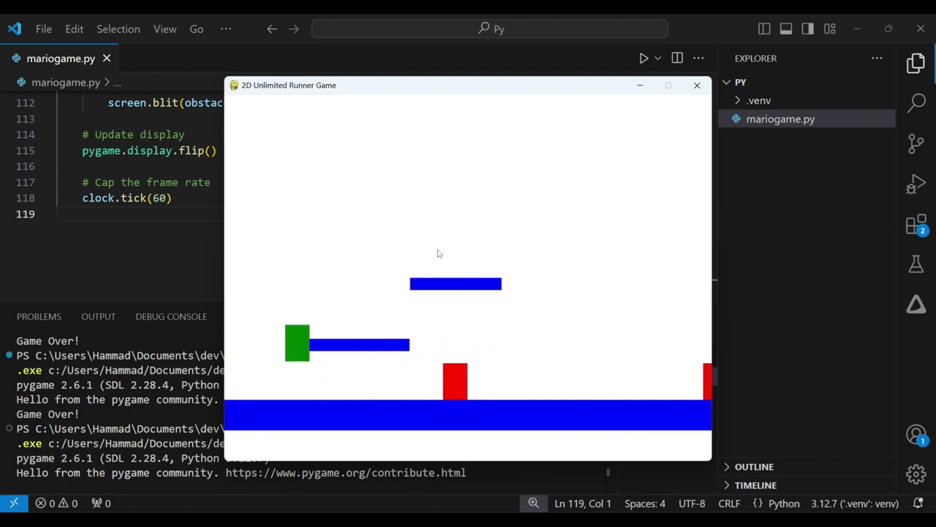
{"action": "key", "text": "space"}
{"action": "key", "text": "space"}
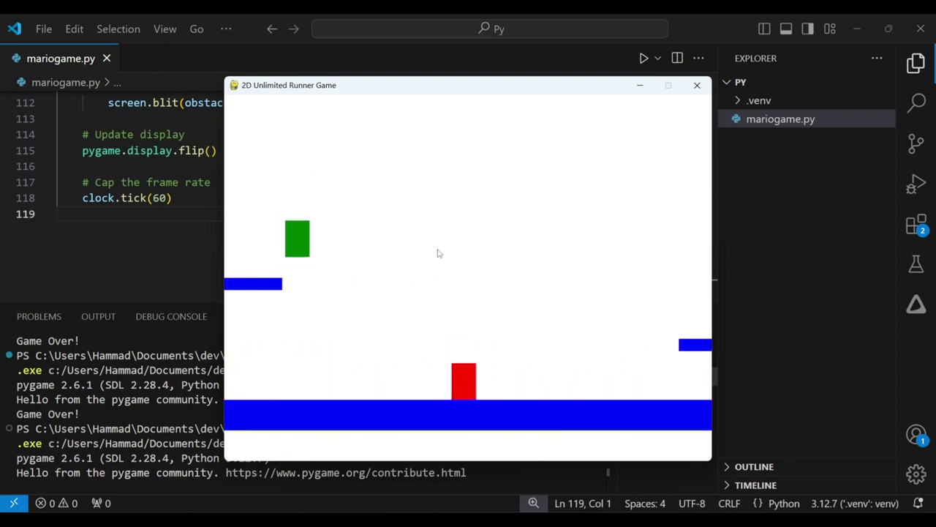
{"action": "key", "text": "space"}
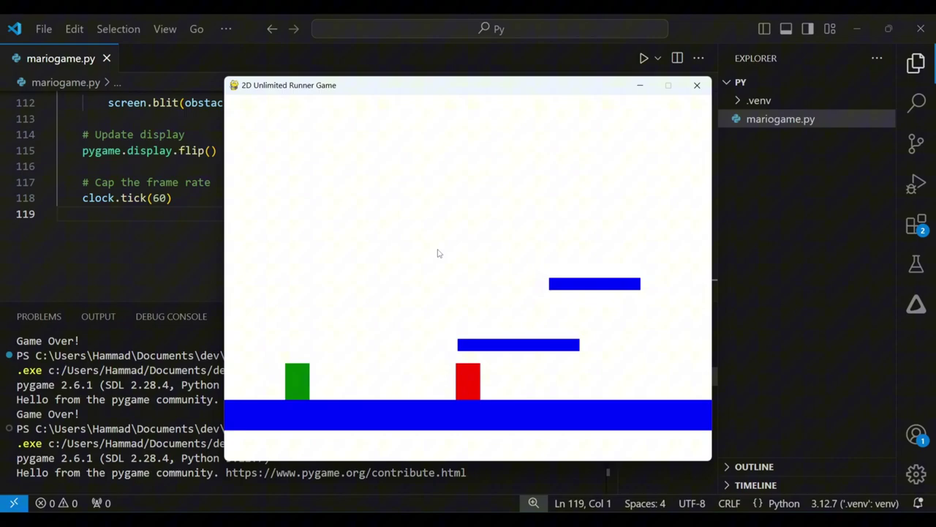
{"action": "key", "text": "space"}
{"action": "key", "text": "space"}
{"action": "key", "text": "space"}
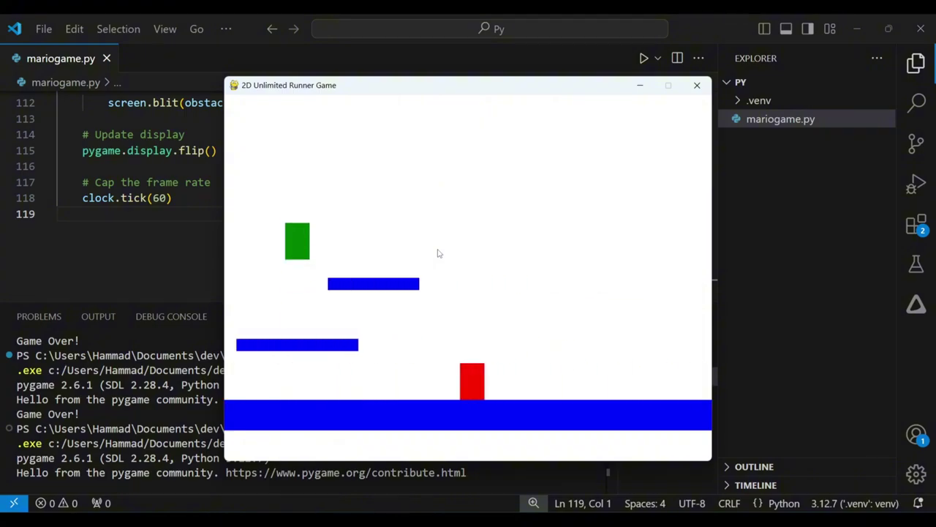
{"action": "key", "text": "space"}
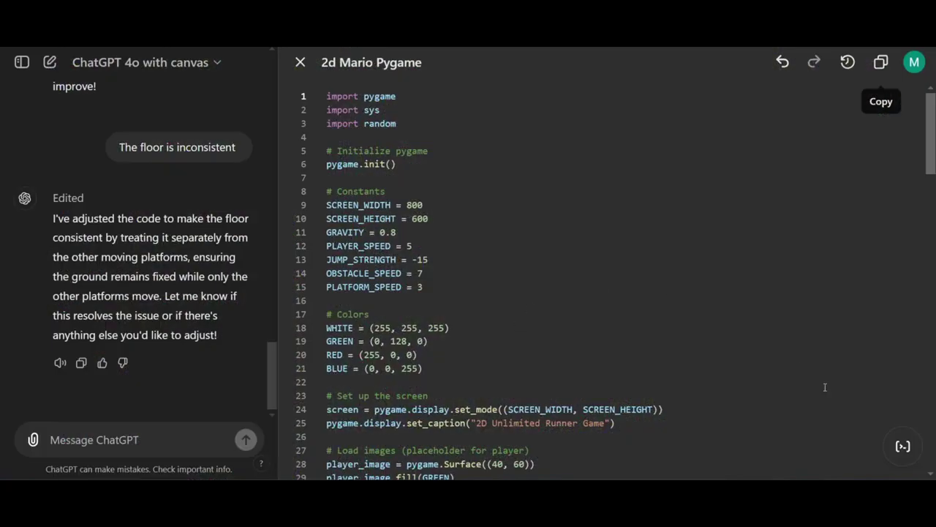
Step: In ChatGPT's canvas, apply the Add comments shortcut to the game code and look through the inline comments
{"action": "mouse_move", "coordinate": [909, 449]}
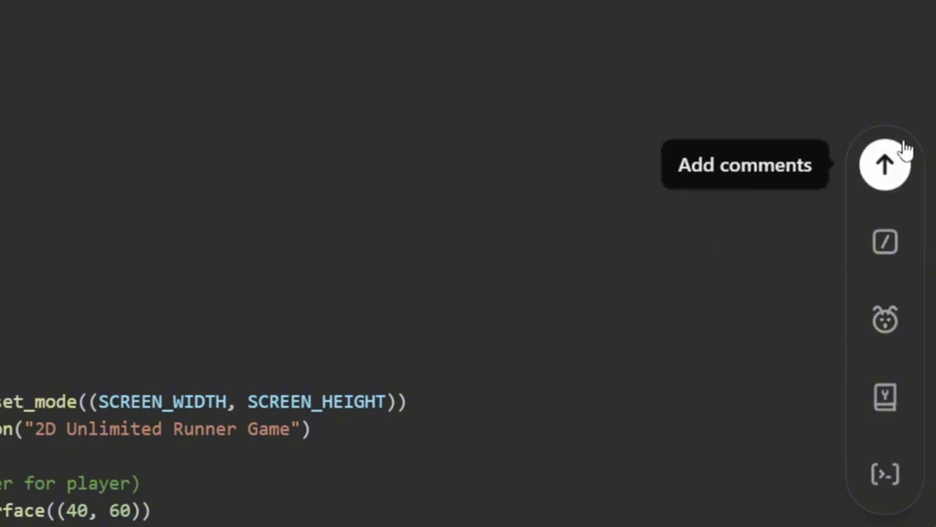
{"action": "left_click", "coordinate": [884, 165]}
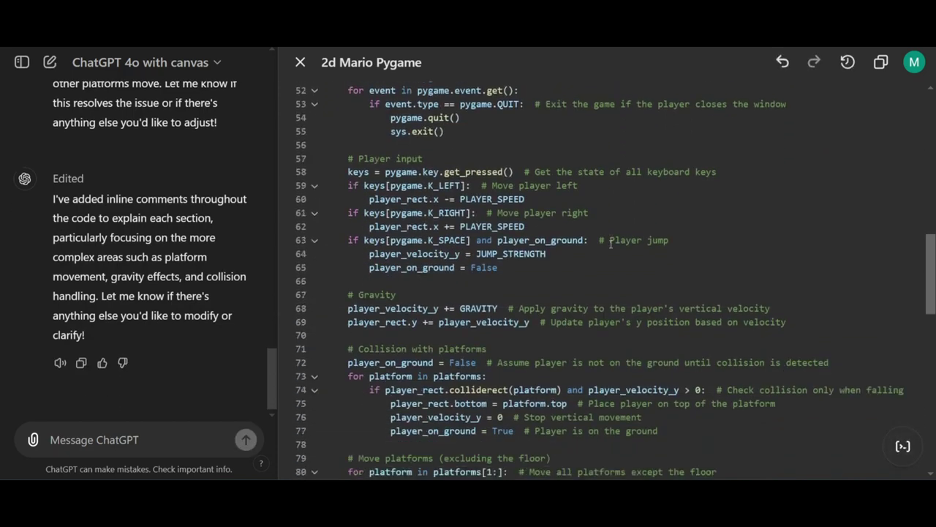
{"action": "scroll", "coordinate": [610, 245], "scroll_direction": "down", "scroll_amount": 3}
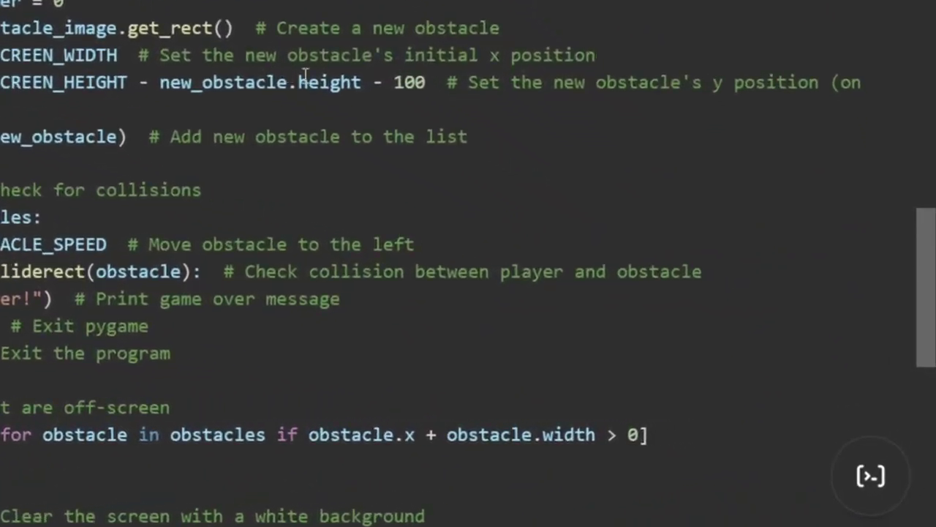
Step: Apply the Add logs shortcut to the game code and look through the inserted print statements
{"action": "mouse_move", "coordinate": [852, 471]}
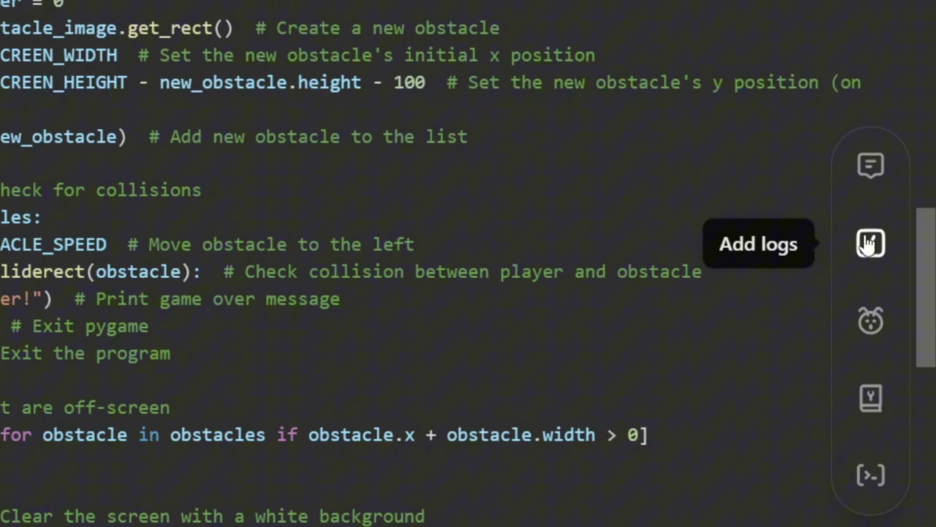
{"action": "left_click", "coordinate": [869, 243]}
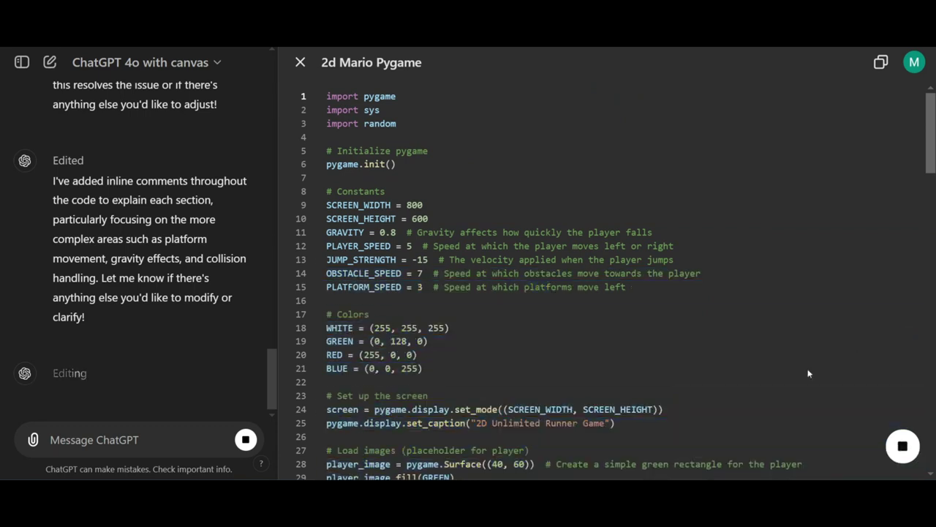
{"action": "scroll", "coordinate": [809, 372], "scroll_direction": "down", "scroll_amount": 2}
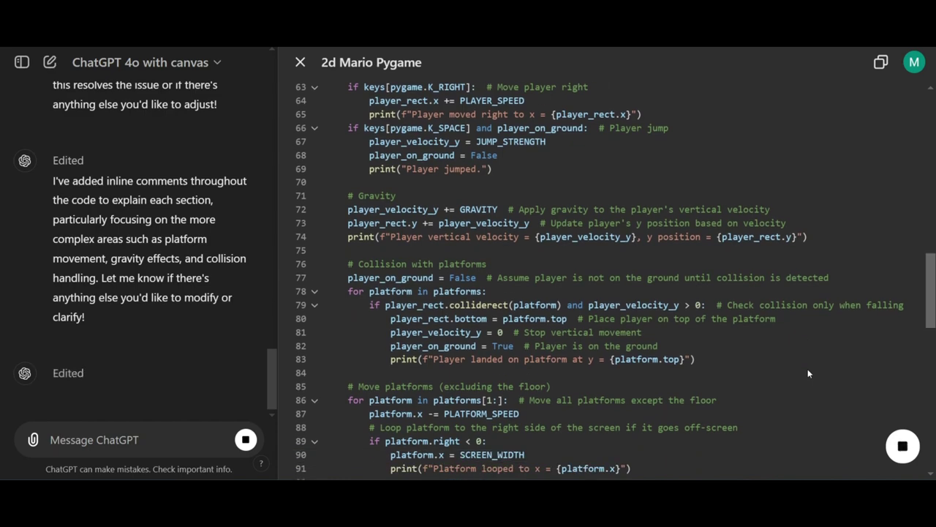
Step: Highlight the print statement logging the player's vertical velocity and y position in the Gravity section, and clear the selection
{"action": "left_click", "coordinate": [342, 236]}
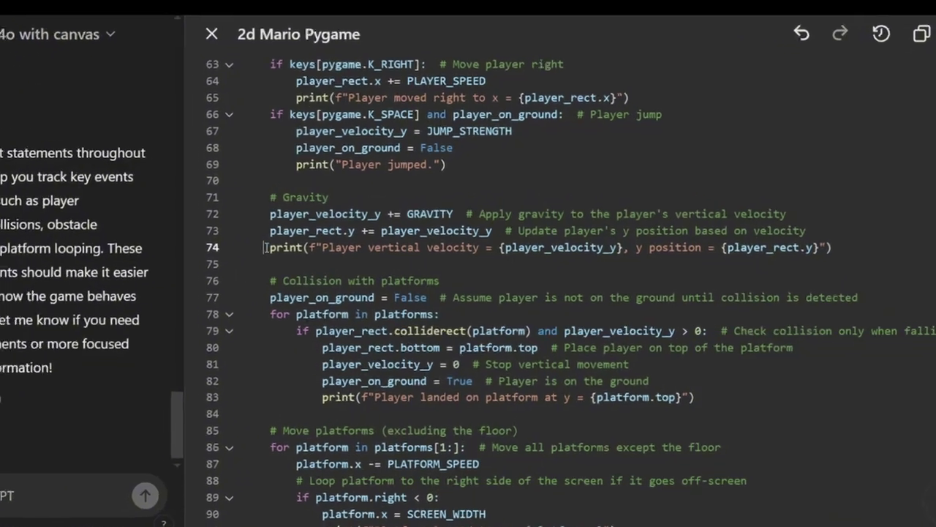
{"action": "left_click_drag", "start_coordinate": [265, 247], "coordinate": [832, 248]}
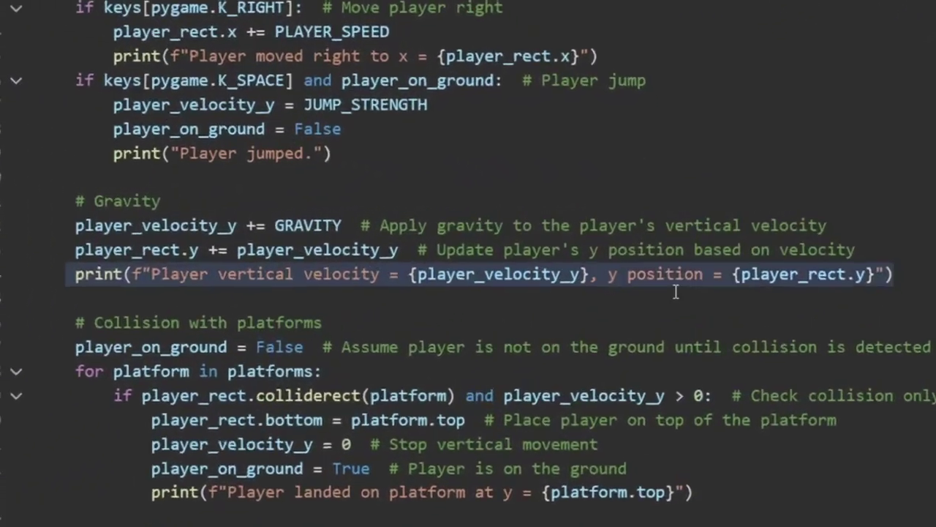
{"action": "left_click_drag", "start_coordinate": [784, 297], "coordinate": [841, 294]}
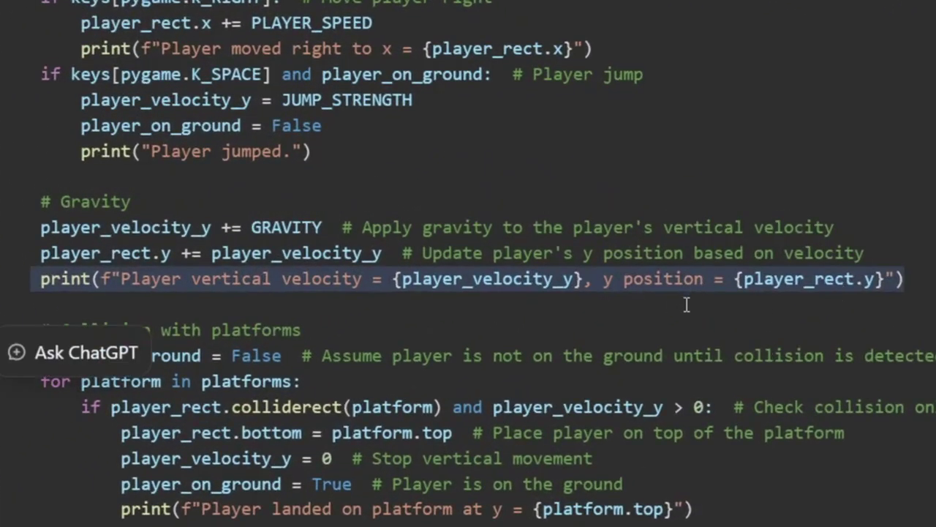
{"action": "left_click", "coordinate": [695, 305]}
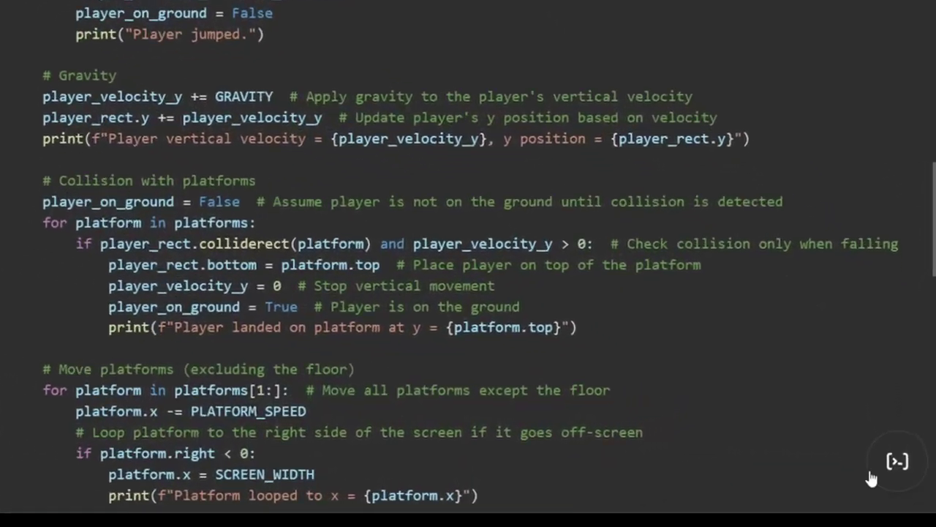
Step: Port the game code to C++ with the canvas coding shortcut and look through the converted code
{"action": "mouse_move", "coordinate": [899, 462]}
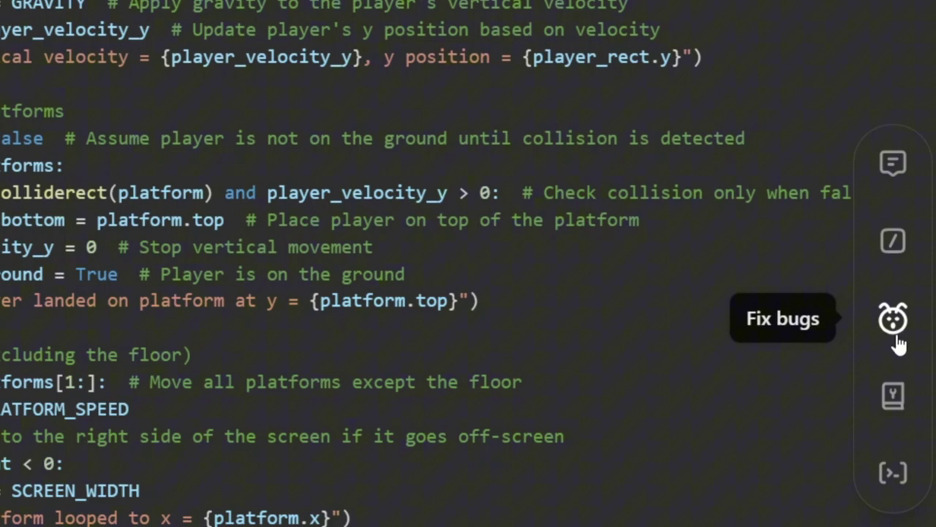
{"action": "left_click", "coordinate": [904, 417]}
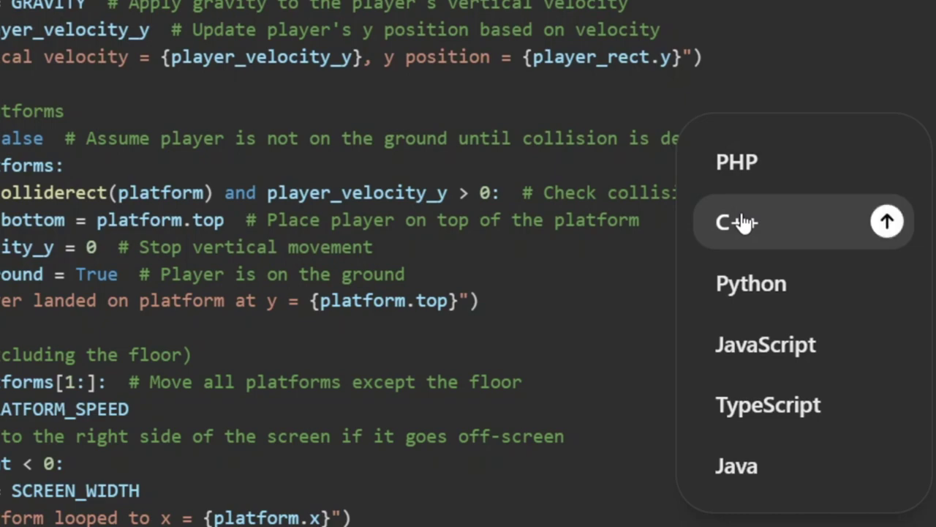
{"action": "left_click", "coordinate": [887, 222]}
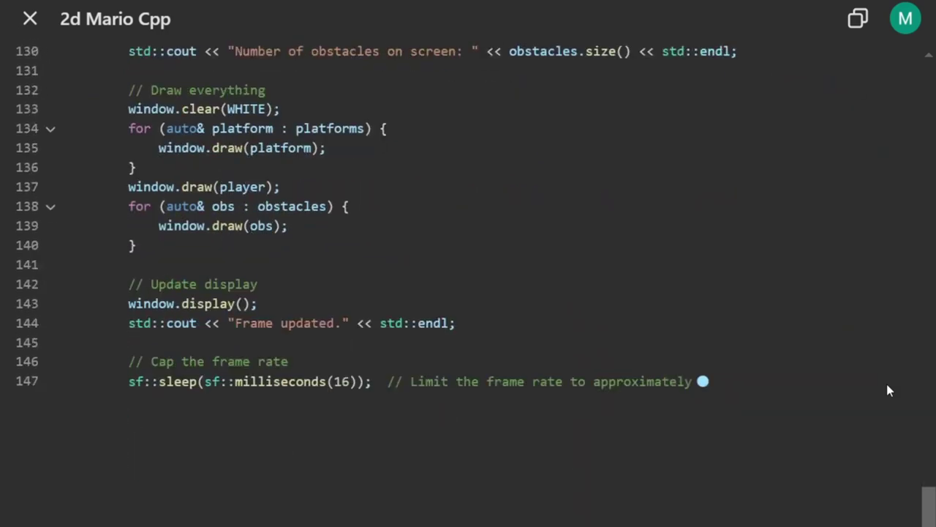
{"action": "scroll", "coordinate": [888, 391], "scroll_direction": "up", "scroll_amount": 20}
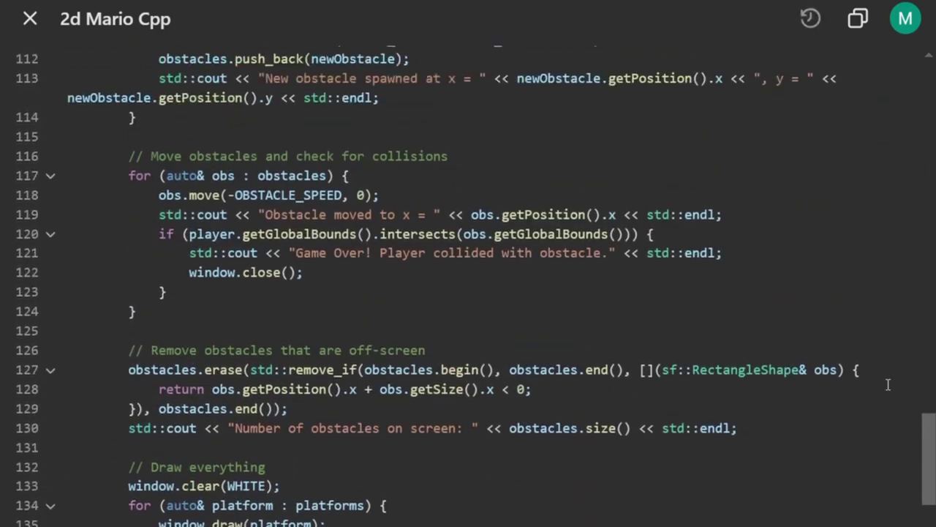
Step: Return to the start of the conversation and reopen the 2d Mario Pygame code from the first reply
{"action": "scroll", "coordinate": [888, 384], "scroll_direction": "up", "scroll_amount": 5}
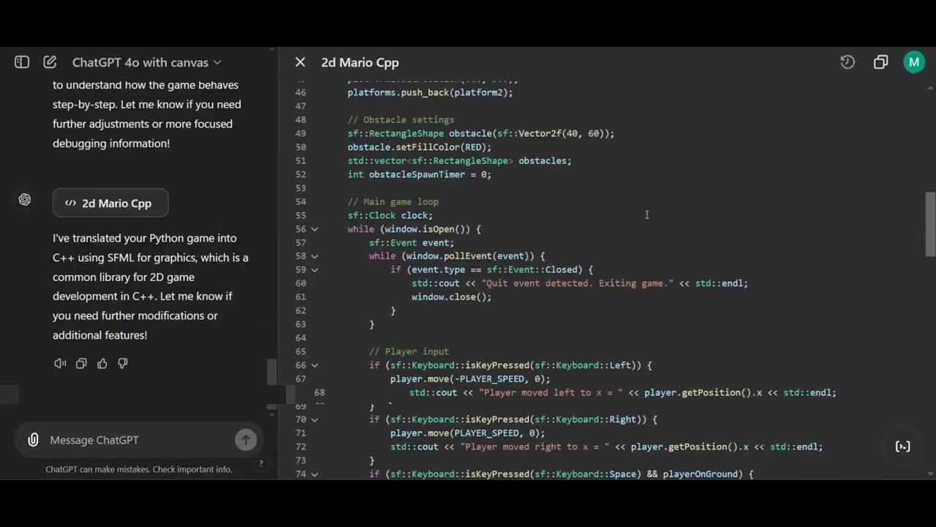
{"action": "scroll", "coordinate": [646, 214], "scroll_direction": "up", "scroll_amount": 8}
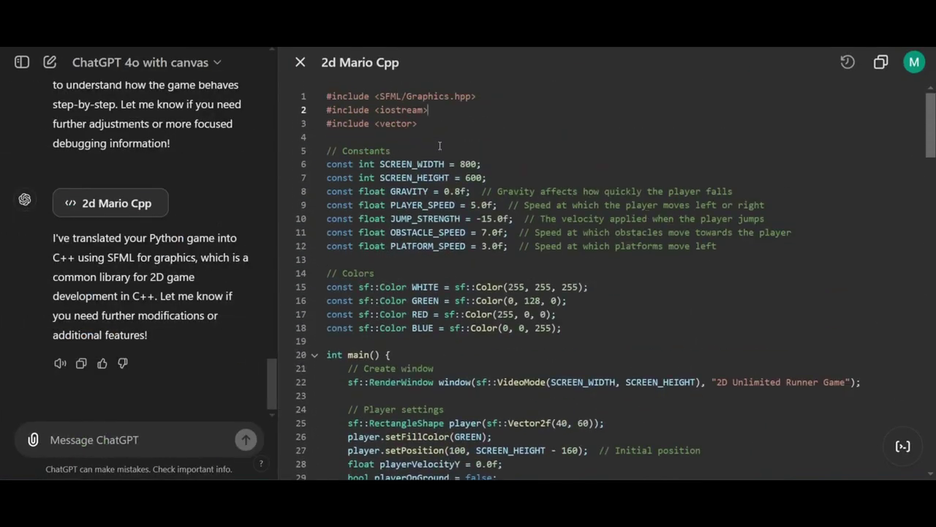
{"action": "scroll", "coordinate": [201, 158], "scroll_direction": "up", "scroll_amount": 10}
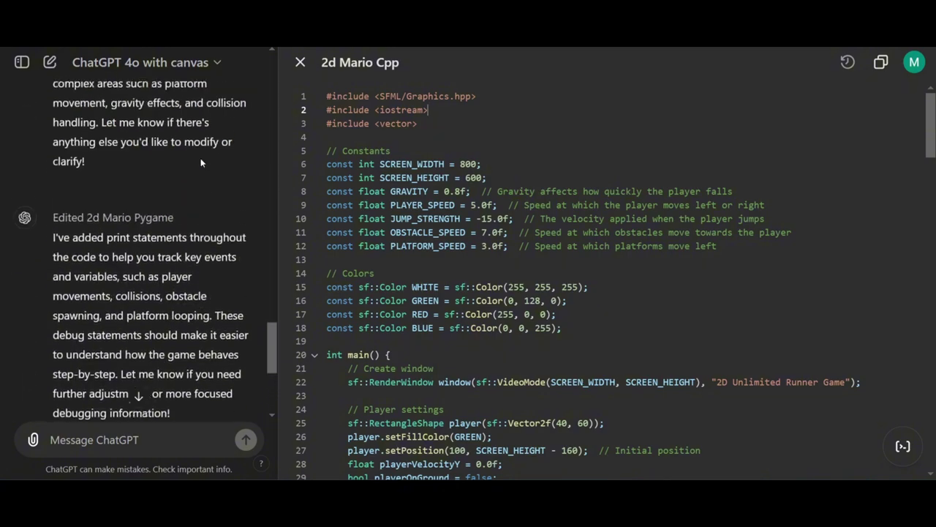
{"action": "scroll", "coordinate": [200, 158], "scroll_direction": "up", "scroll_amount": 10}
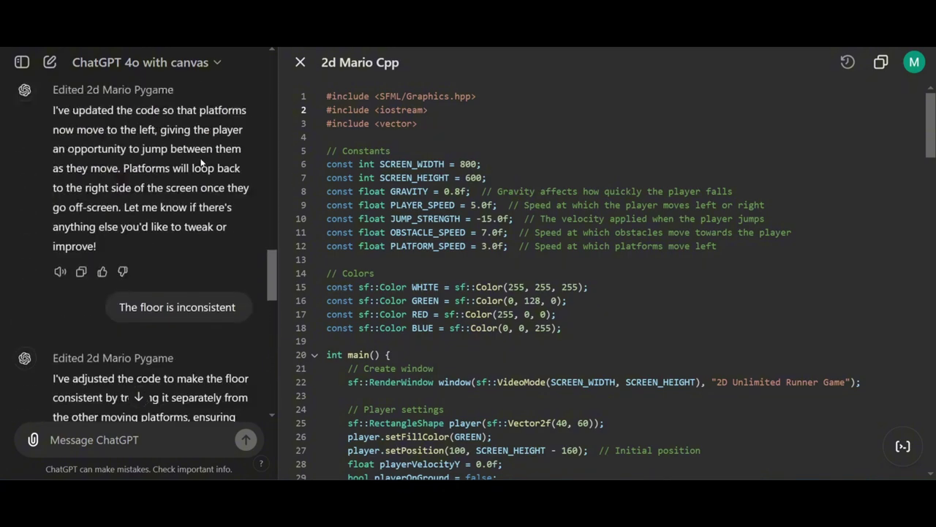
{"action": "scroll", "coordinate": [201, 157], "scroll_direction": "up", "scroll_amount": 5}
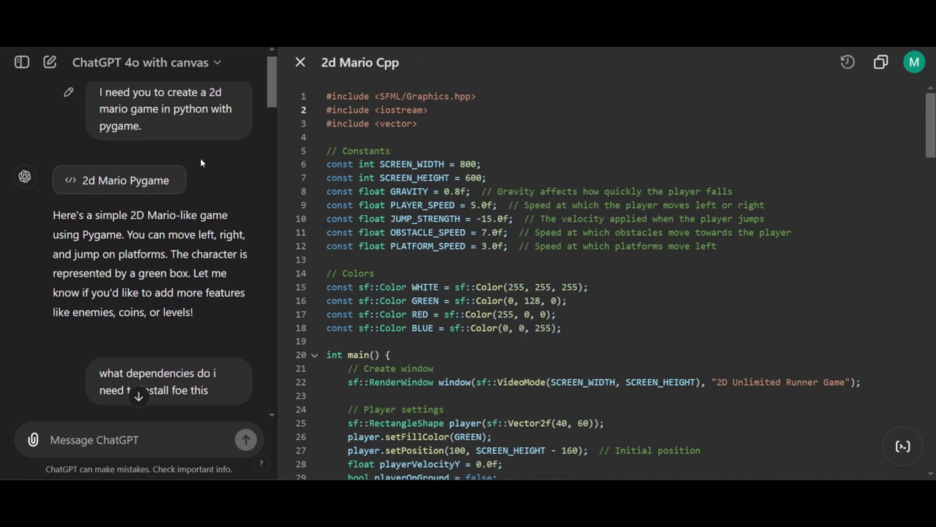
{"action": "left_click", "coordinate": [160, 183]}
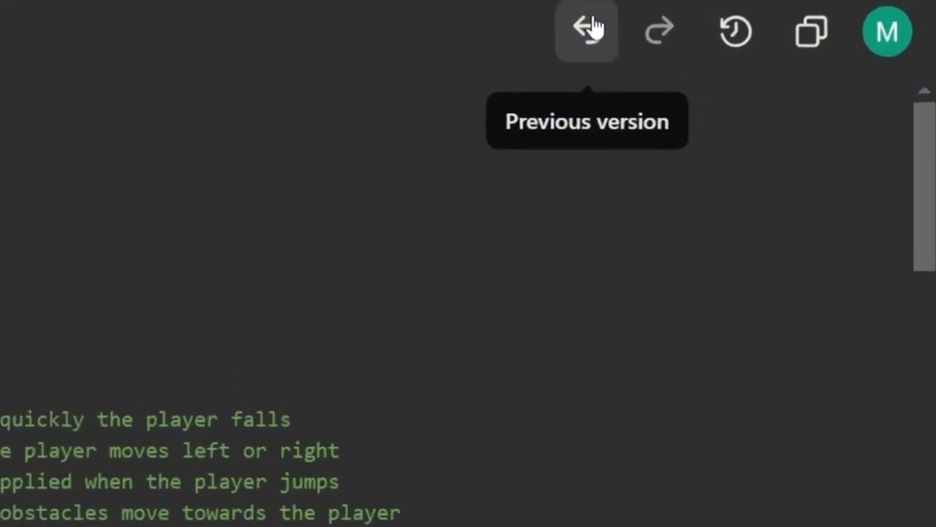
Step: Go back to the earliest version of the Pygame code to examine it, and return to the latest version
{"action": "left_click", "coordinate": [592, 27]}
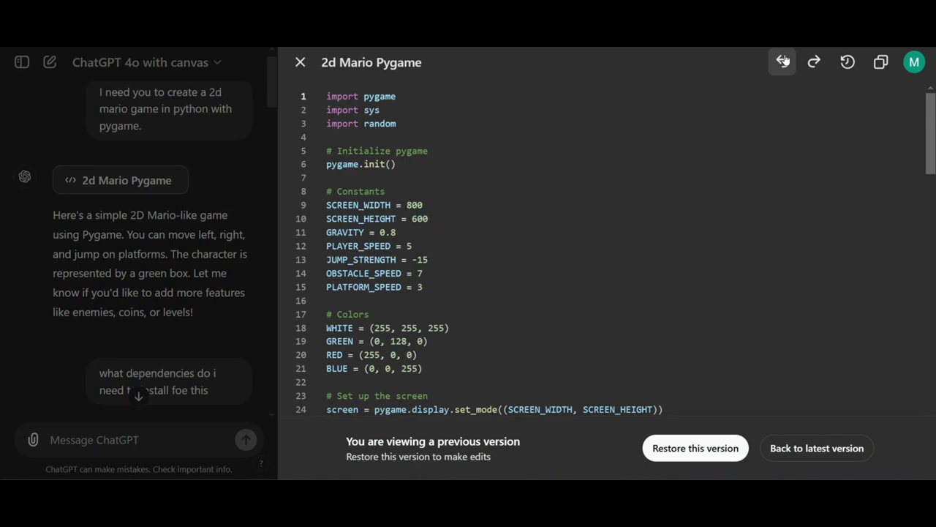
{"action": "left_click", "coordinate": [783, 62]}
{"action": "left_click", "coordinate": [783, 61]}
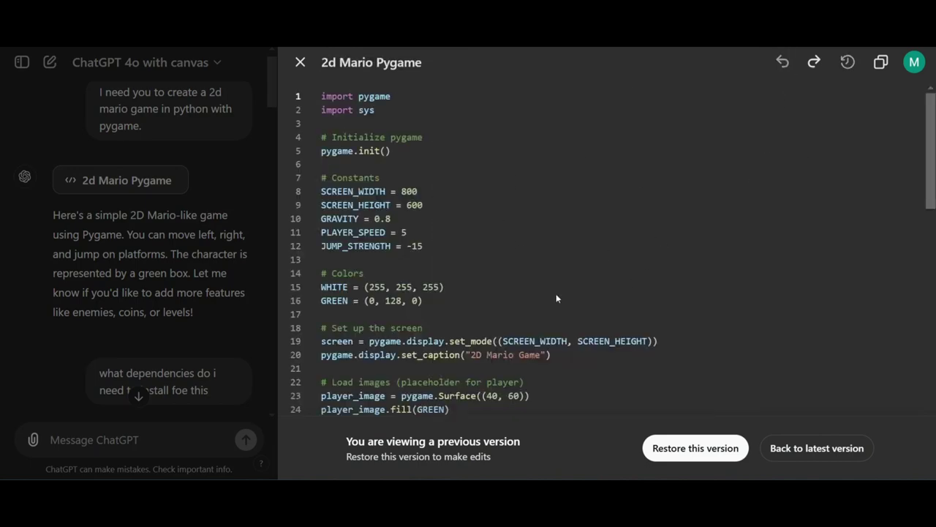
{"action": "scroll", "coordinate": [556, 297], "scroll_direction": "down", "scroll_amount": 10}
{"action": "scroll", "coordinate": [556, 297], "scroll_direction": "up", "scroll_amount": 10}
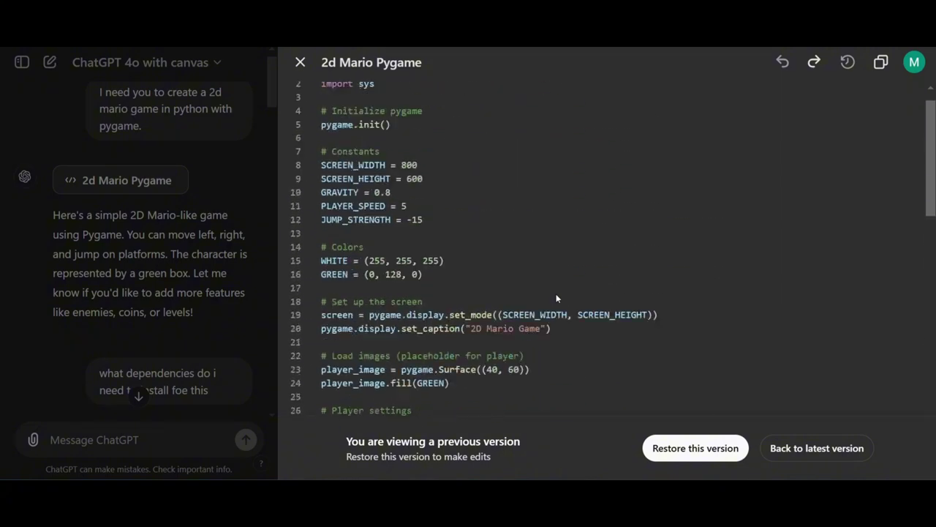
{"action": "scroll", "coordinate": [556, 298], "scroll_direction": "up", "scroll_amount": 1}
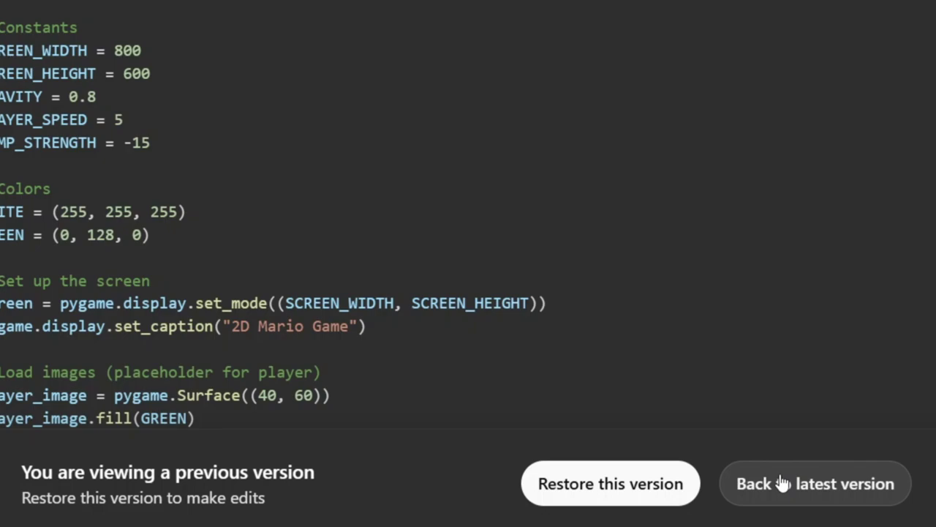
{"action": "left_click", "coordinate": [783, 483]}
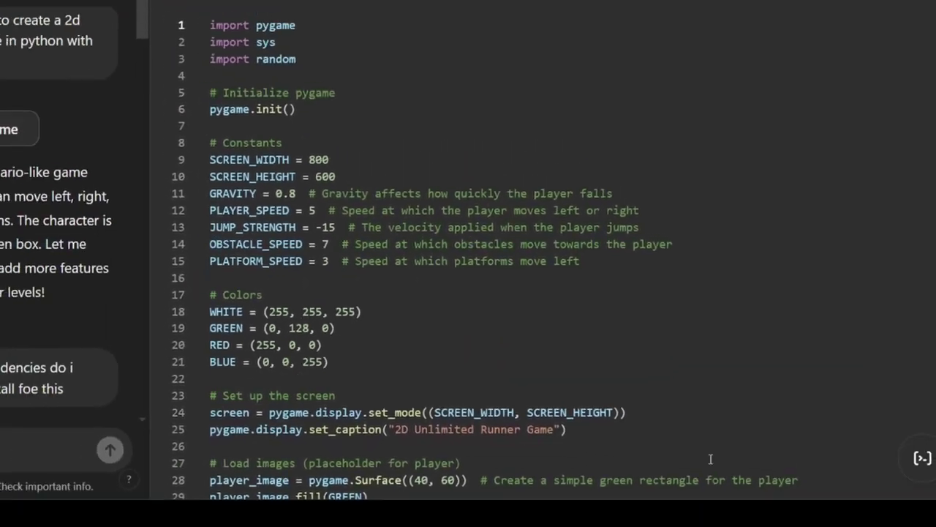
{"action": "scroll", "coordinate": [637, 282], "scroll_direction": "down", "scroll_amount": 20}
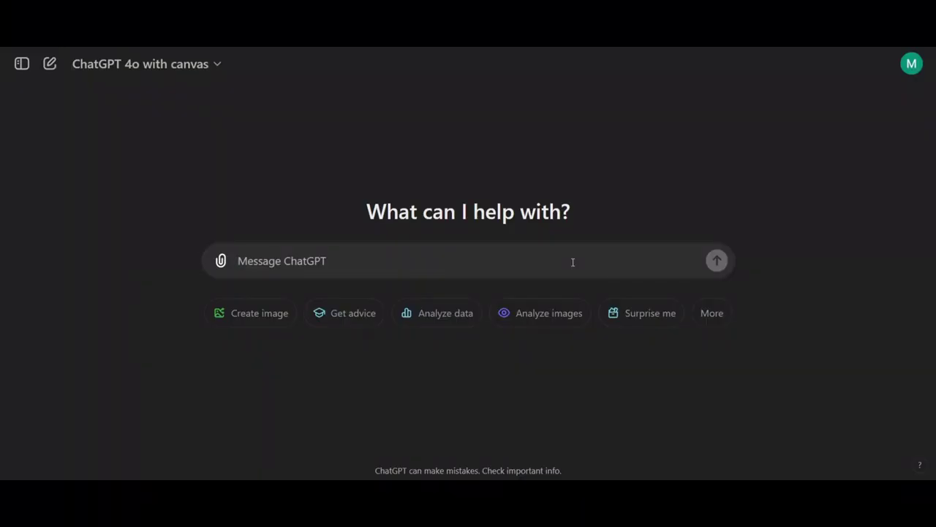
Step: In a new chat, send the prompt "I need you to write me an article on climate change."
{"action": "type", "text": "I need "}
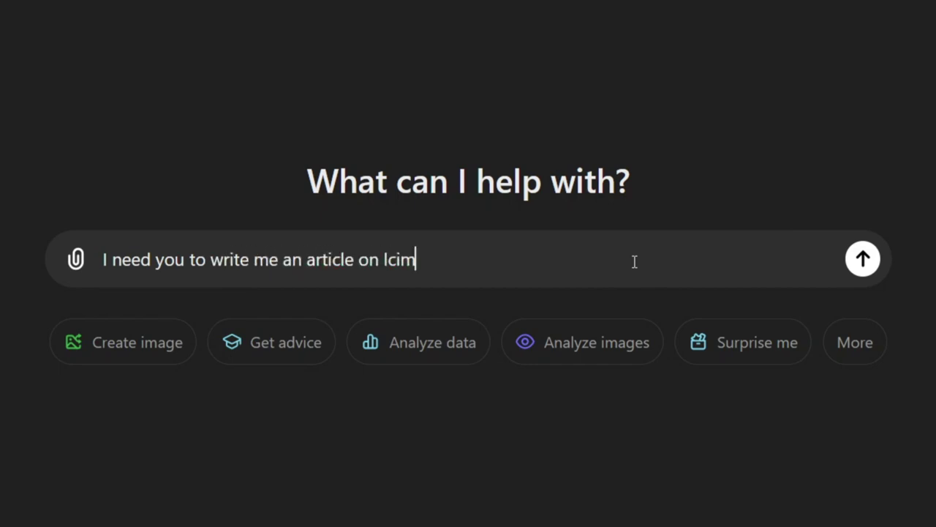
{"action": "type", "text": "you to write me an article on climate change."}
{"action": "key", "text": "Return"}
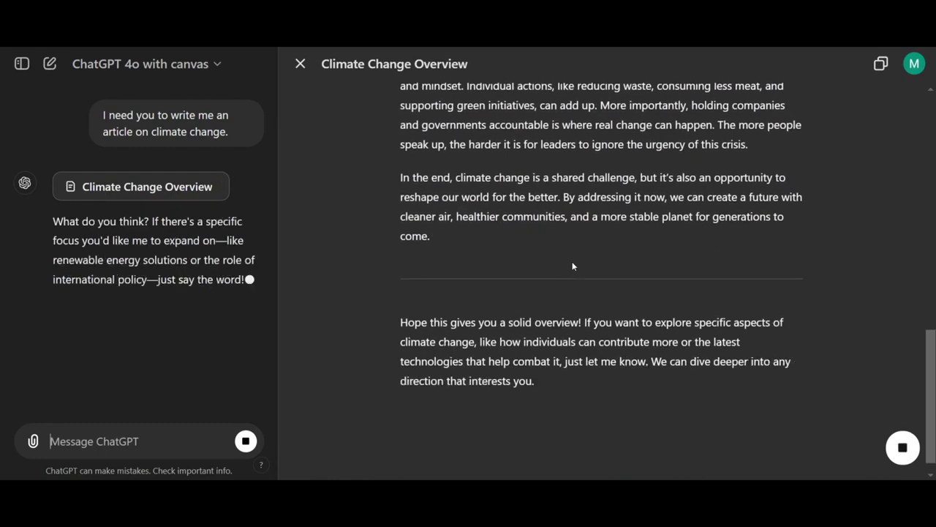
Step: Send the follow-up request "Can you add better headings for better readability" for the climate change article
{"action": "scroll", "coordinate": [573, 262], "scroll_direction": "up", "scroll_amount": 15}
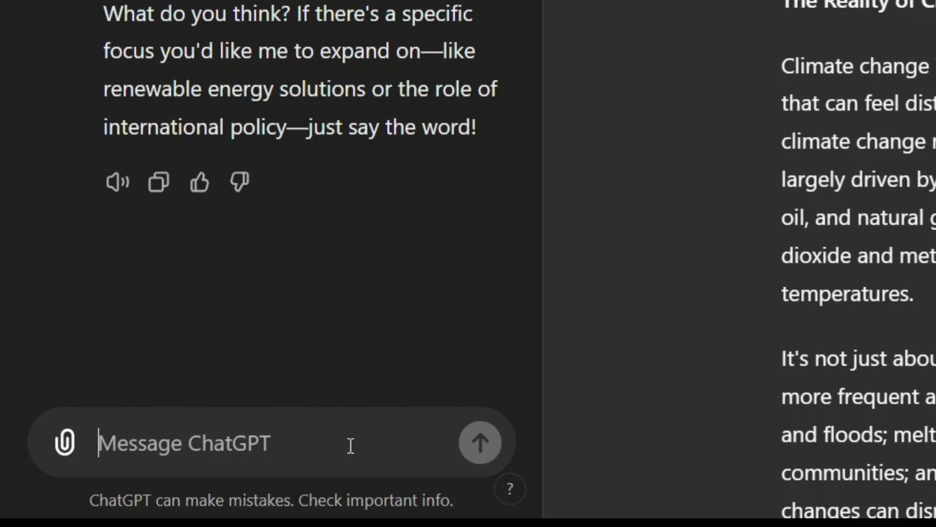
{"action": "type", "text": "Can you add bwtter headings for better readability"}
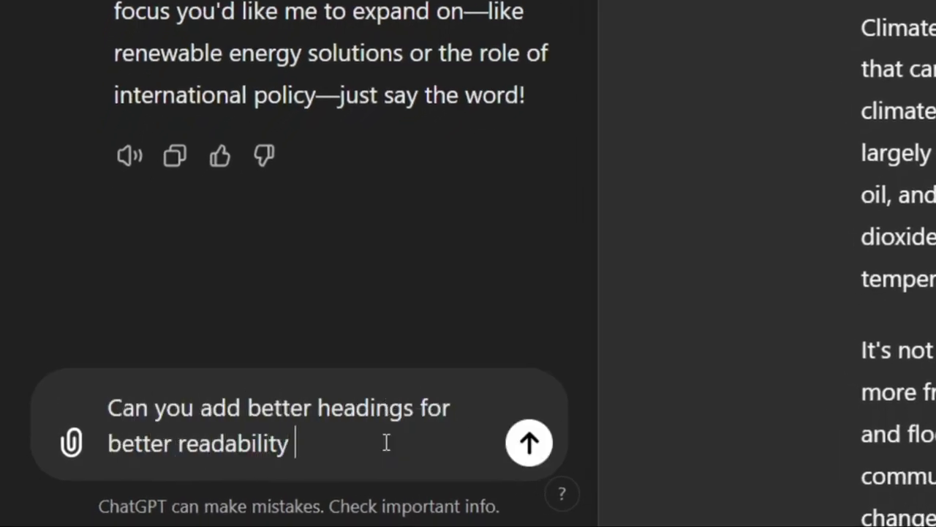
{"action": "key", "text": "Return"}
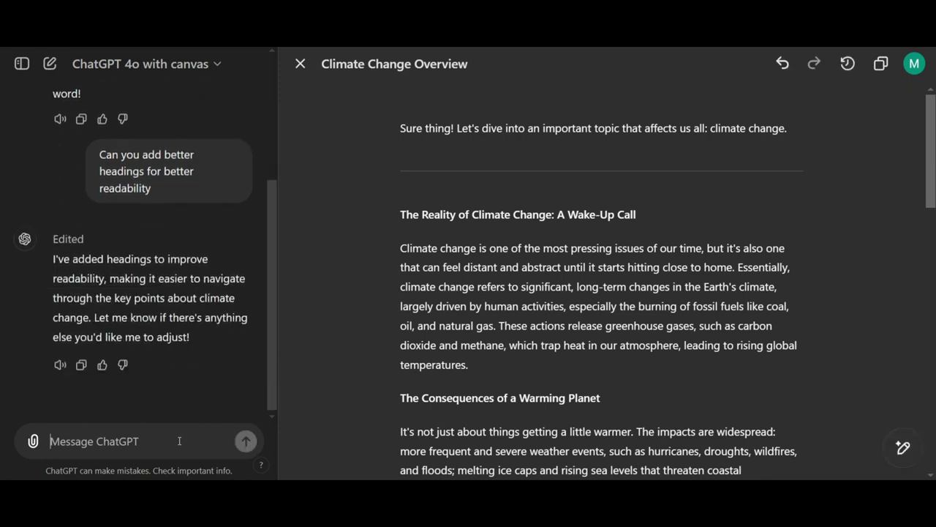
Step: Run the Suggest edits shortcut on the climate change article
{"action": "mouse_move", "coordinate": [926, 450]}
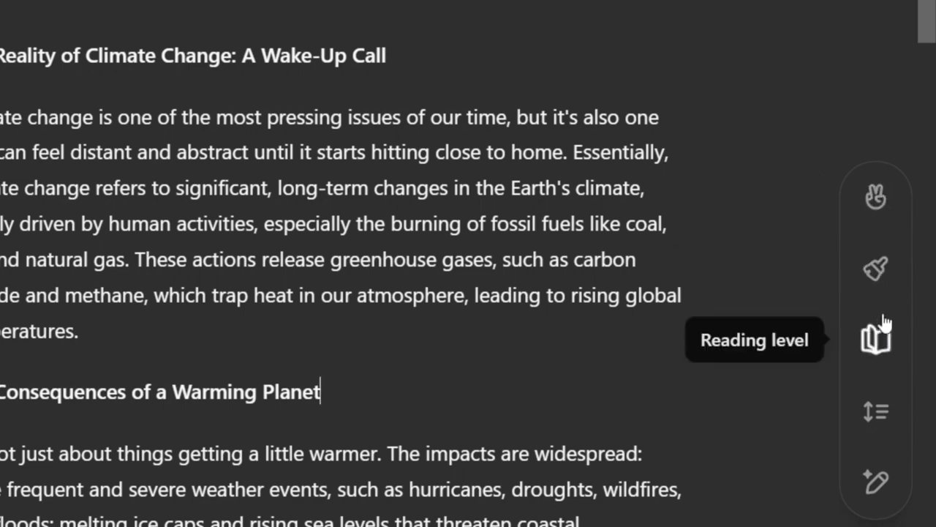
{"action": "left_click", "coordinate": [874, 486]}
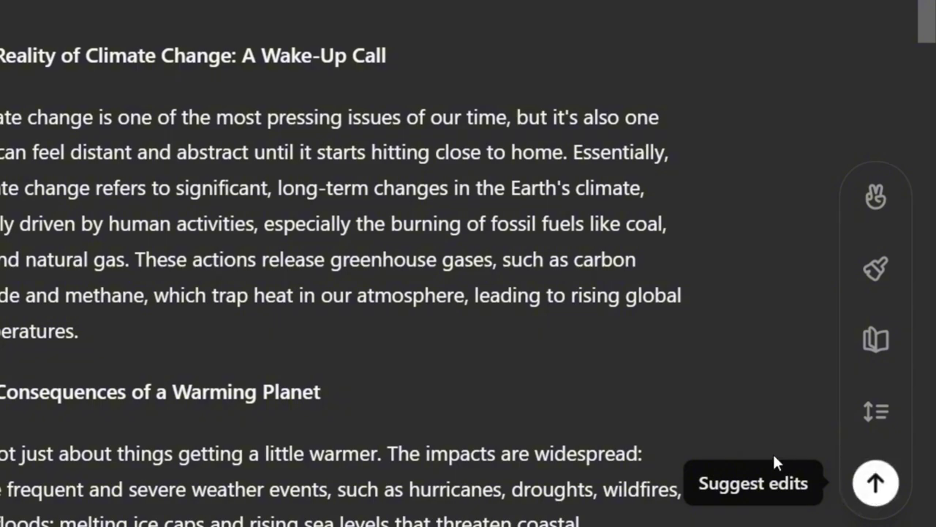
{"action": "left_click", "coordinate": [865, 482]}
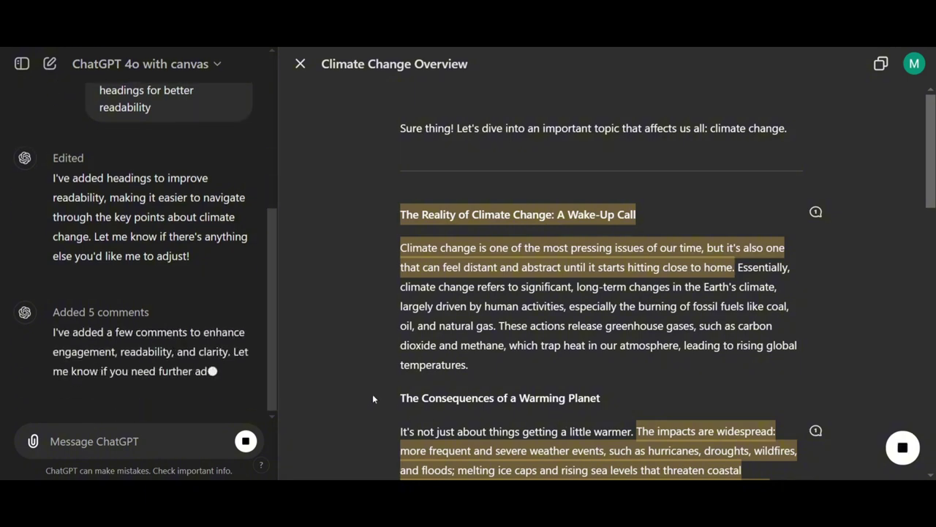
Step: Apply the suggested comment about rephrasing the article's introduction and look over the remaining commented passages
{"action": "left_click", "coordinate": [816, 213]}
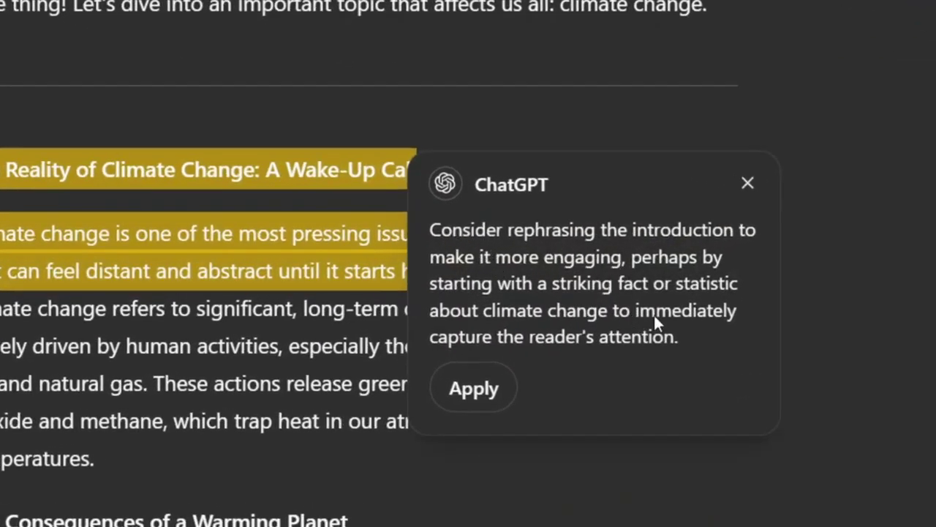
{"action": "left_click", "coordinate": [497, 389]}
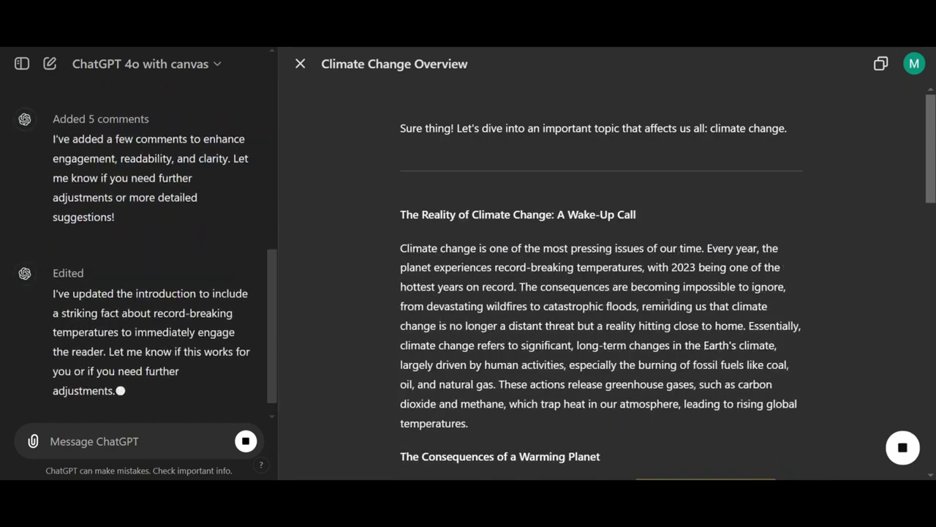
{"action": "scroll", "coordinate": [669, 304], "scroll_direction": "down", "scroll_amount": 15}
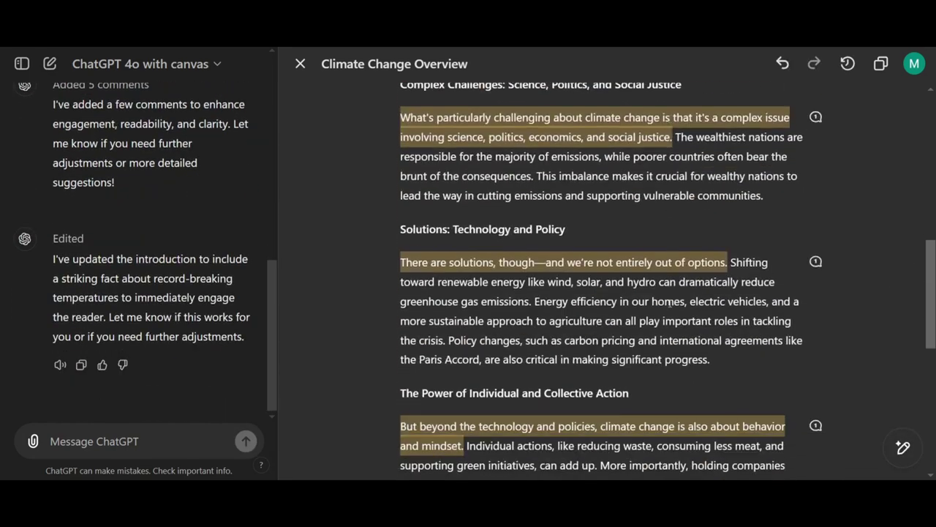
{"action": "scroll", "coordinate": [669, 304], "scroll_direction": "up", "scroll_amount": 2}
{"action": "scroll", "coordinate": [669, 304], "scroll_direction": "down", "scroll_amount": 1}
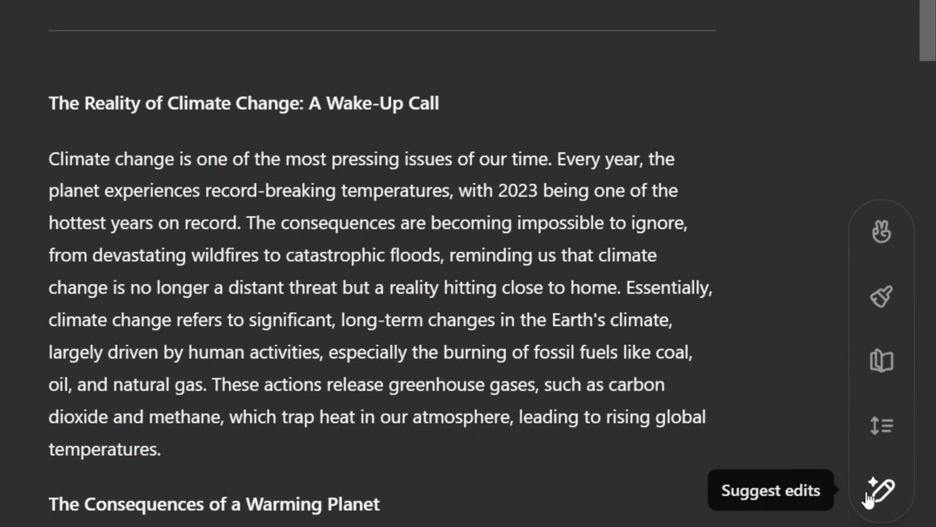
Step: Rewrite the climate change article at the Graduate School reading level
{"action": "left_click", "coordinate": [883, 361]}
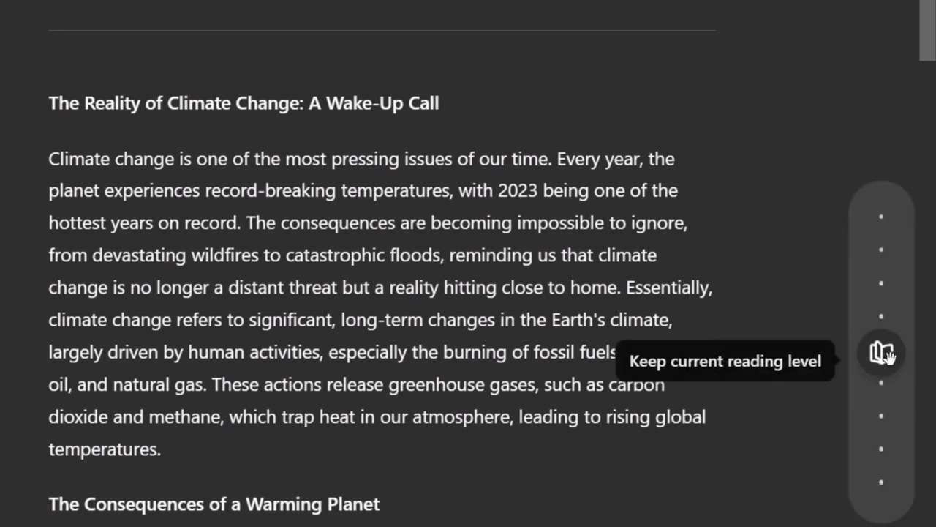
{"action": "left_click_drag", "start_coordinate": [876, 353], "coordinate": [913, 231]}
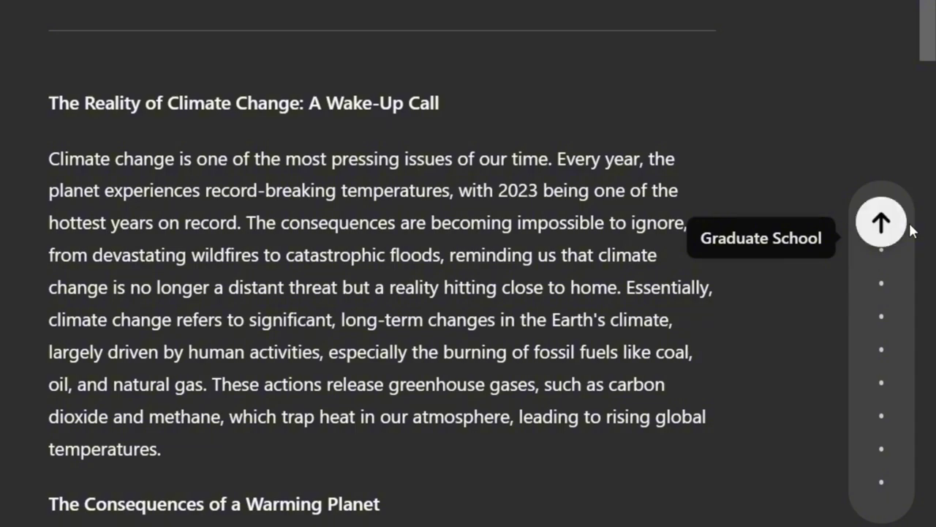
{"action": "left_click", "coordinate": [881, 223]}
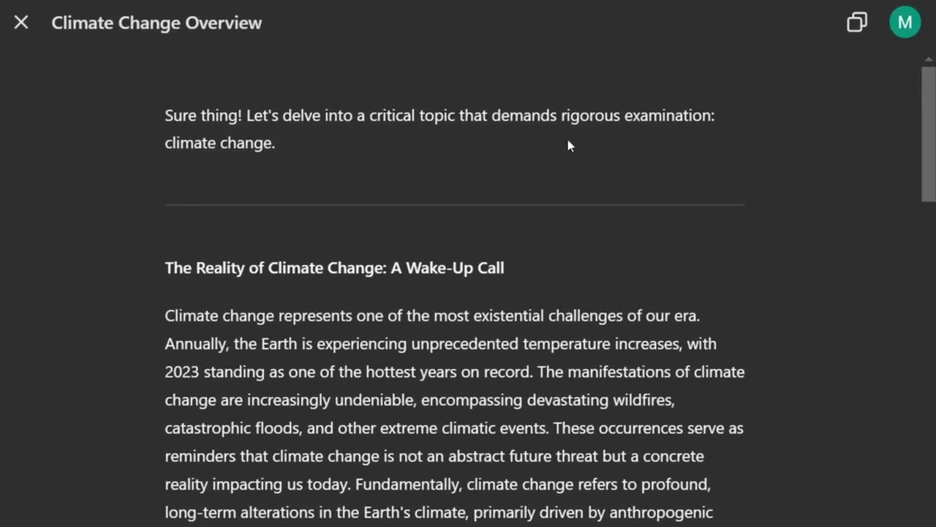
Step: Highlight "rigorous examination:" in the opening sentence, clear the selection, and read through the rewritten article's sections
{"action": "left_click_drag", "start_coordinate": [560, 116], "coordinate": [707, 122]}
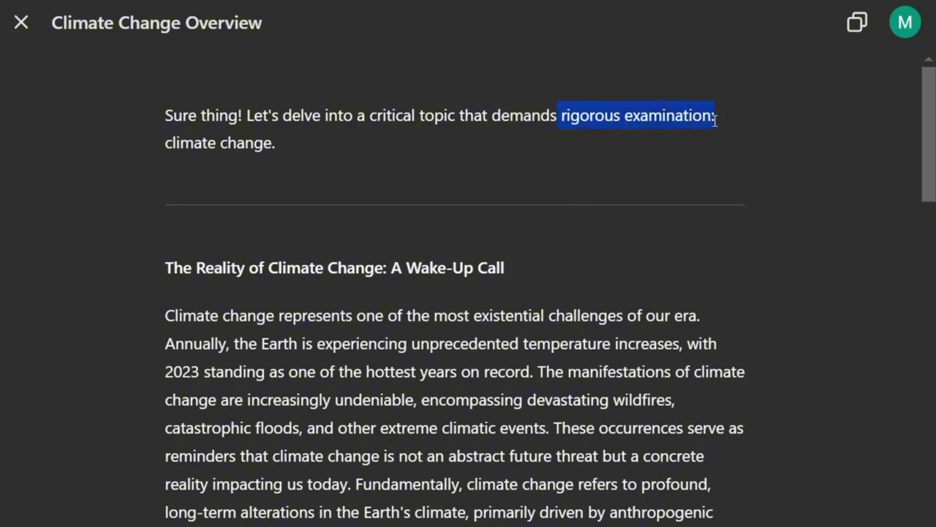
{"action": "left_click", "coordinate": [682, 267]}
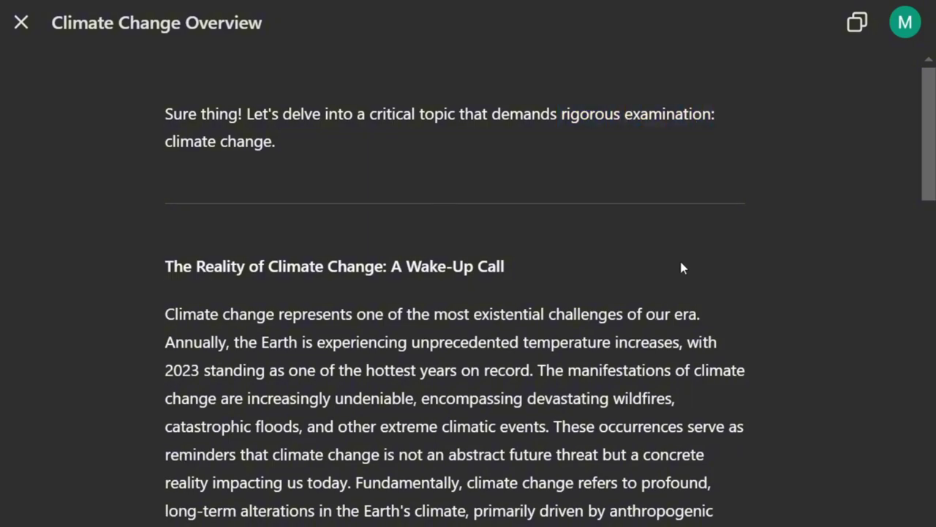
{"action": "scroll", "coordinate": [682, 263], "scroll_direction": "down", "scroll_amount": 3}
{"action": "scroll", "coordinate": [682, 262], "scroll_direction": "down", "scroll_amount": 6}
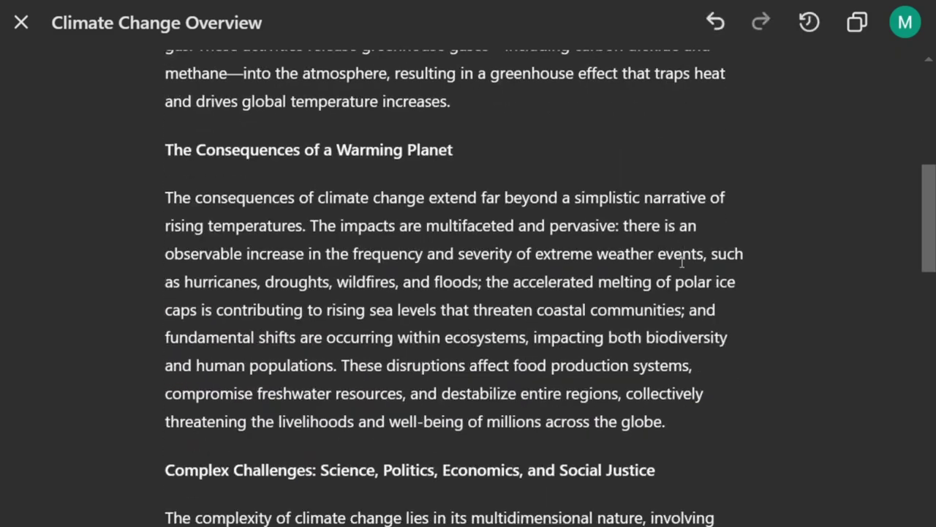
{"action": "scroll", "coordinate": [681, 262], "scroll_direction": "down", "scroll_amount": 10}
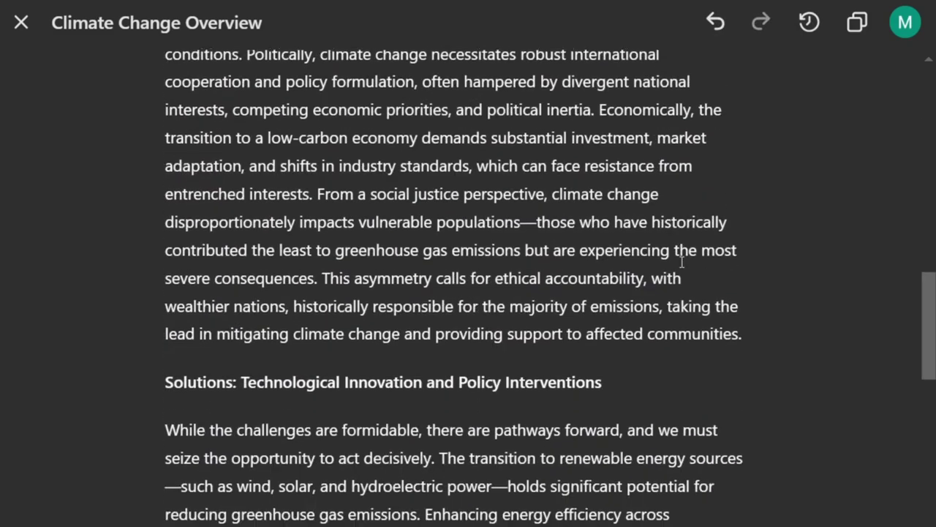
{"action": "scroll", "coordinate": [682, 262], "scroll_direction": "down", "scroll_amount": 10}
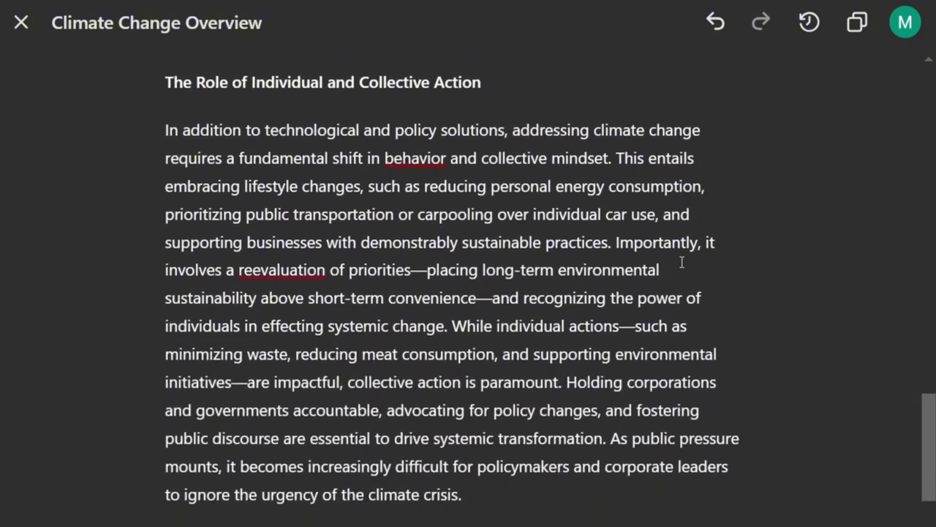
{"action": "scroll", "coordinate": [682, 262], "scroll_direction": "down", "scroll_amount": 1}
{"action": "scroll", "coordinate": [682, 262], "scroll_direction": "down", "scroll_amount": 9}
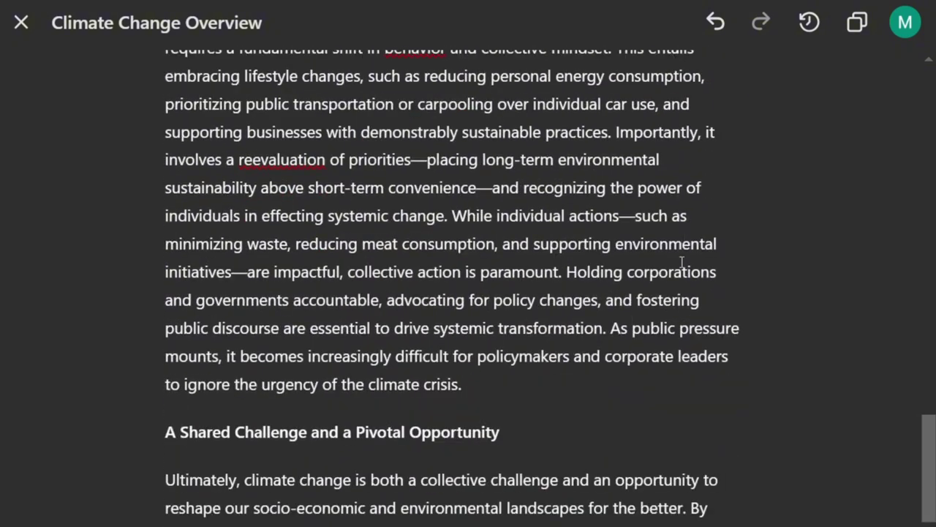
Step: Rewrite the climate change article at the Middle School reading level and look through the simplified sections
{"action": "scroll", "coordinate": [681, 263], "scroll_direction": "up", "scroll_amount": 12}
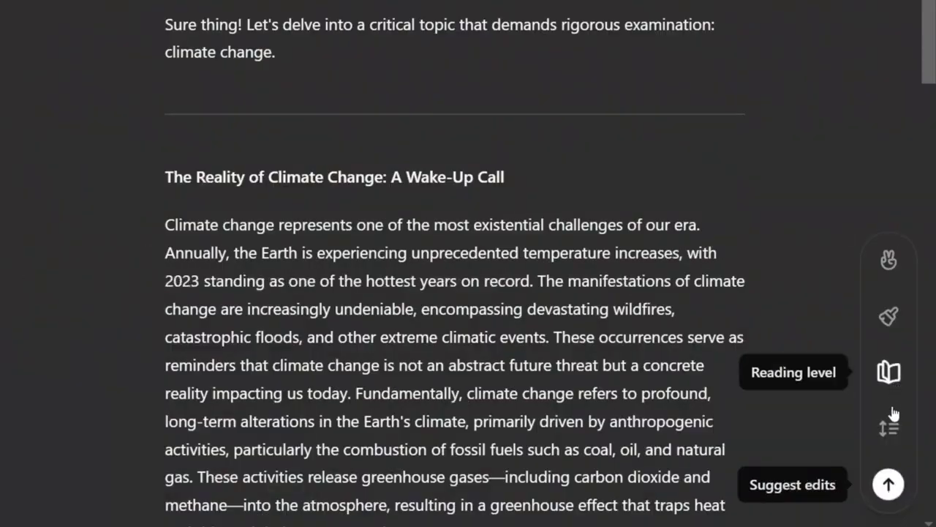
{"action": "left_click", "coordinate": [892, 374]}
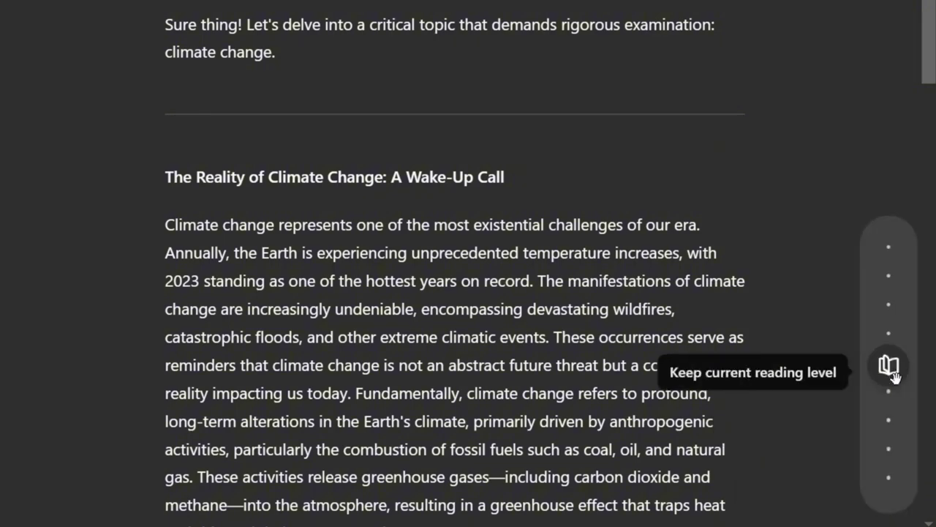
{"action": "left_click_drag", "start_coordinate": [894, 376], "coordinate": [893, 470]}
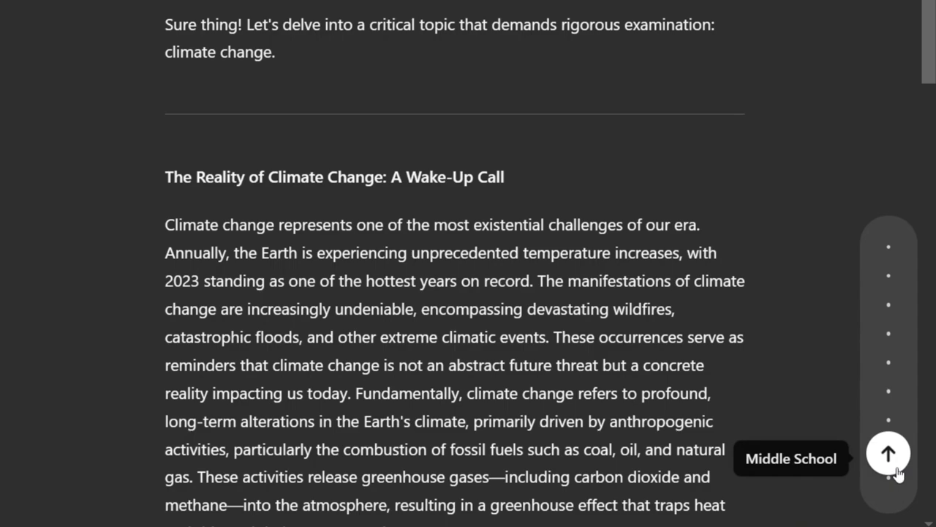
{"action": "left_click", "coordinate": [896, 468]}
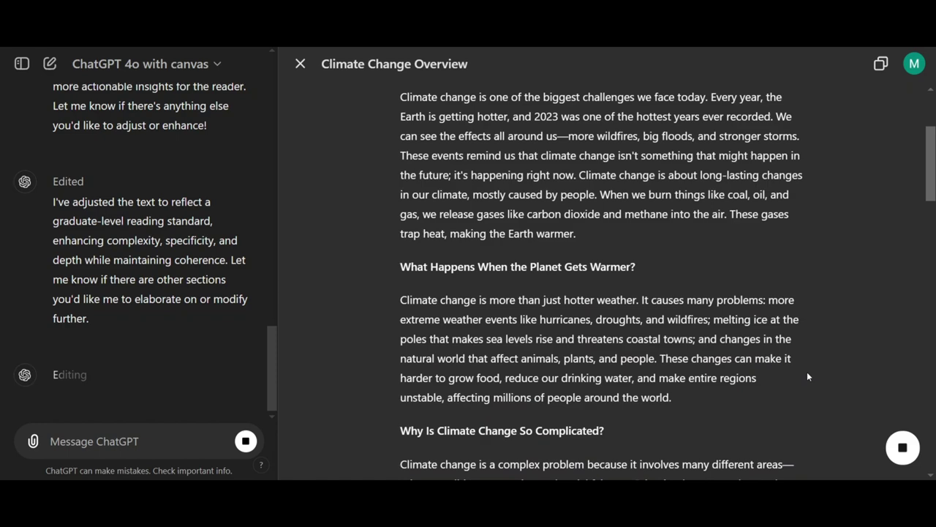
{"action": "left_click_drag", "start_coordinate": [403, 261], "coordinate": [636, 266]}
{"action": "scroll", "coordinate": [636, 267], "scroll_direction": "down", "scroll_amount": 4}
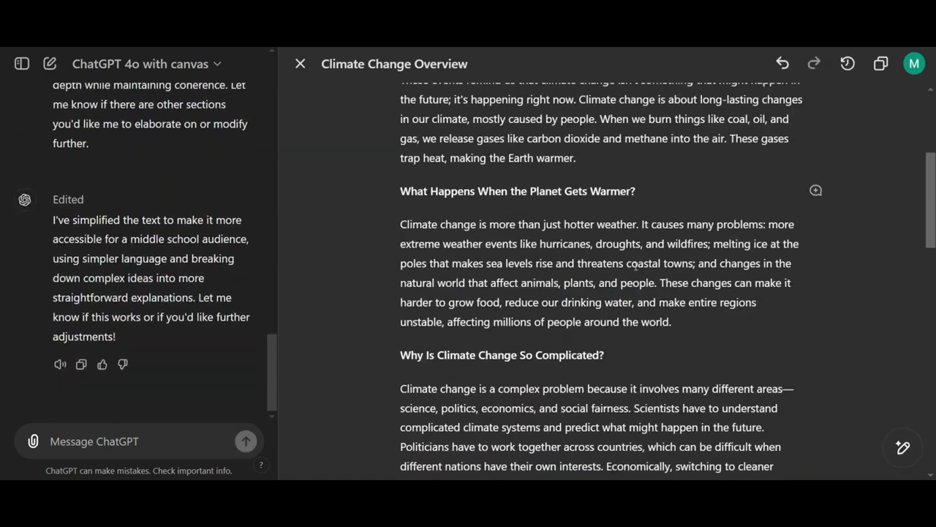
{"action": "scroll", "coordinate": [635, 265], "scroll_direction": "down", "scroll_amount": 3}
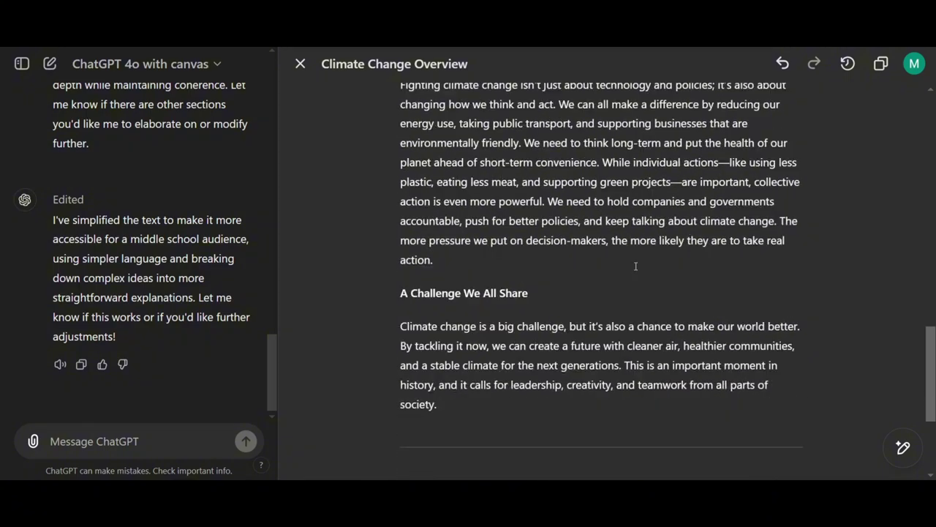
{"action": "scroll", "coordinate": [636, 266], "scroll_direction": "up", "scroll_amount": 10}
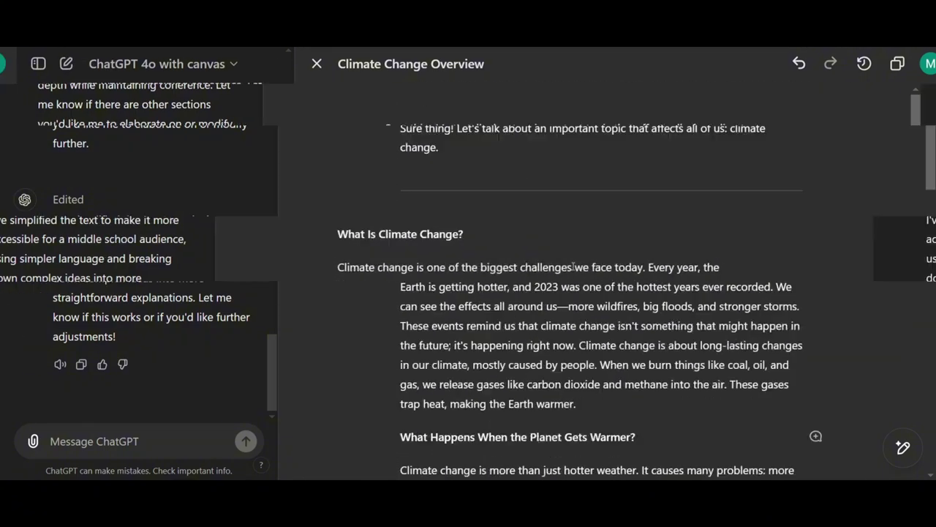
Step: Run the Add emojis shortcut to replace words with emojis throughout the climate change article
{"action": "mouse_move", "coordinate": [903, 448]}
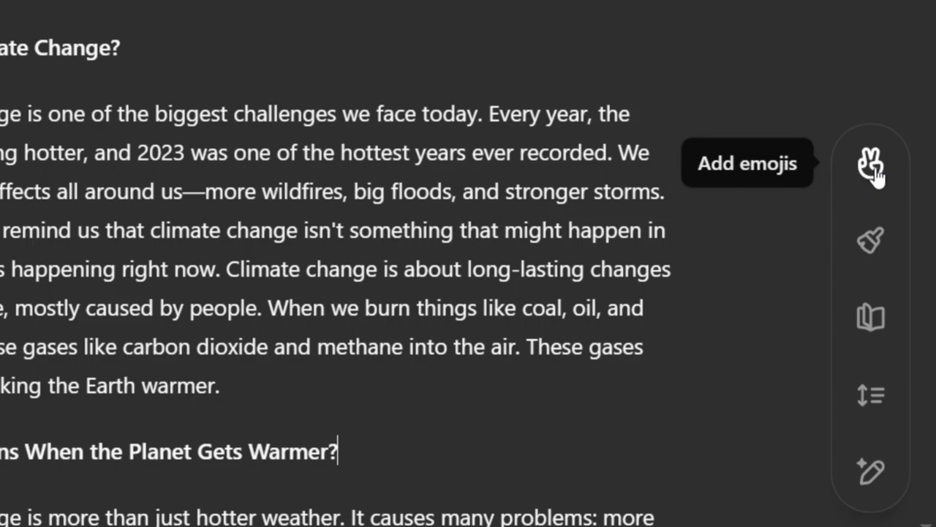
{"action": "left_click", "coordinate": [877, 178]}
{"action": "left_click", "coordinate": [875, 168]}
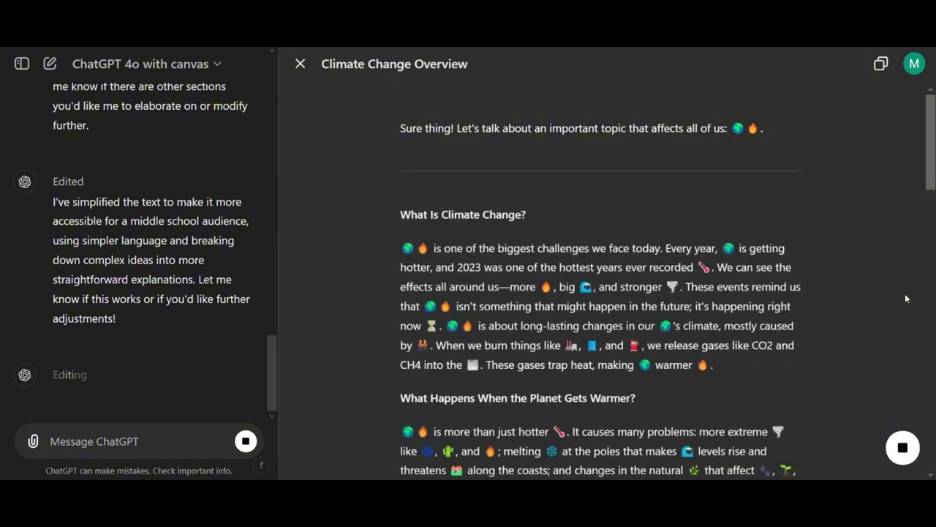
Step: Read through the emoji version of the article from the introduction to the closing note and return to its beginning
{"action": "scroll", "coordinate": [794, 308], "scroll_direction": "down", "scroll_amount": 3}
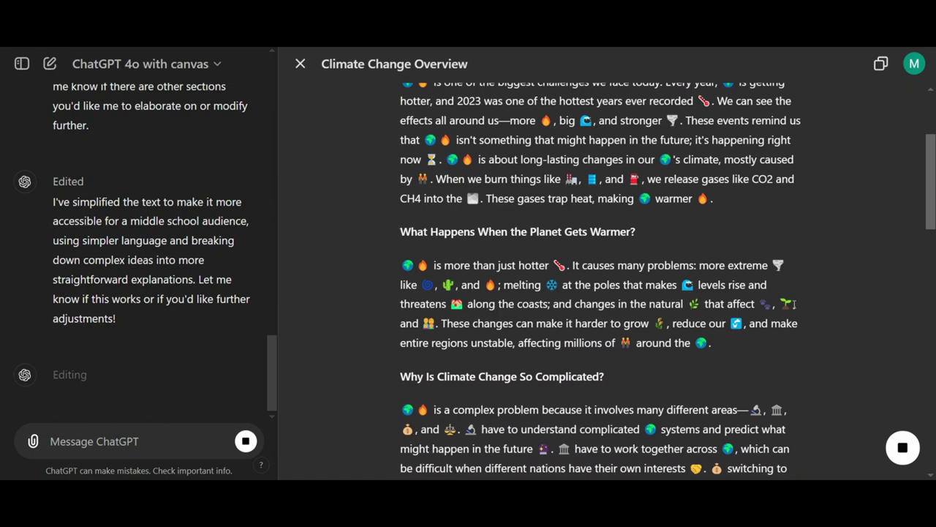
{"action": "scroll", "coordinate": [795, 308], "scroll_direction": "down", "scroll_amount": 2}
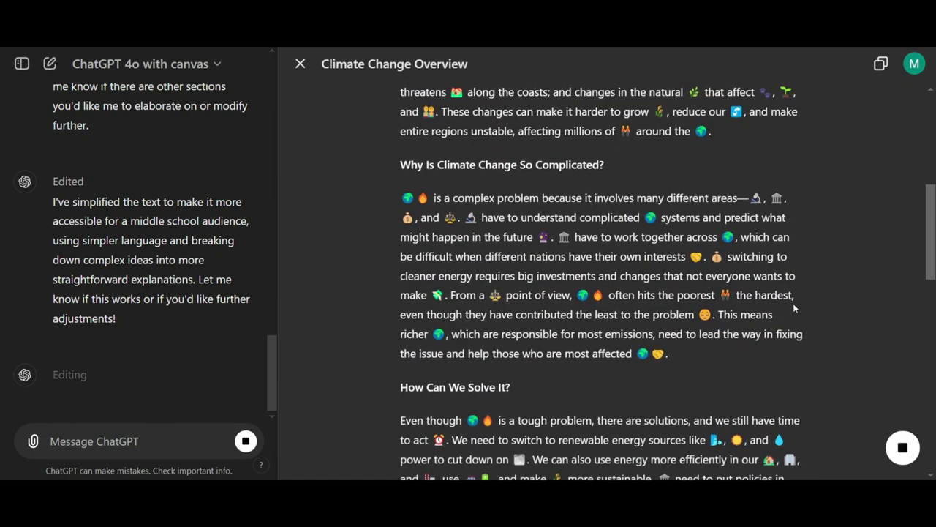
{"action": "scroll", "coordinate": [794, 308], "scroll_direction": "down", "scroll_amount": 2}
{"action": "scroll", "coordinate": [801, 218], "scroll_direction": "down", "scroll_amount": 1}
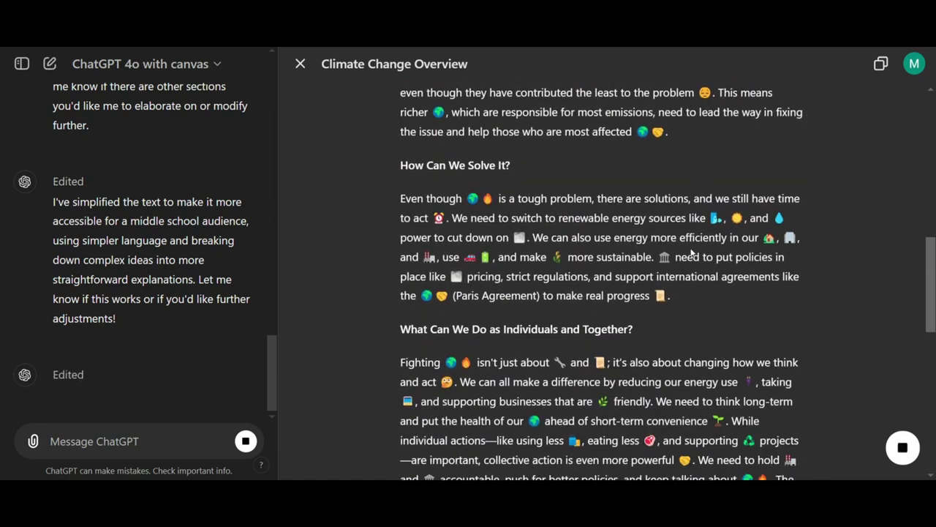
{"action": "scroll", "coordinate": [705, 315], "scroll_direction": "down", "scroll_amount": 2}
{"action": "scroll", "coordinate": [705, 315], "scroll_direction": "down", "scroll_amount": 3}
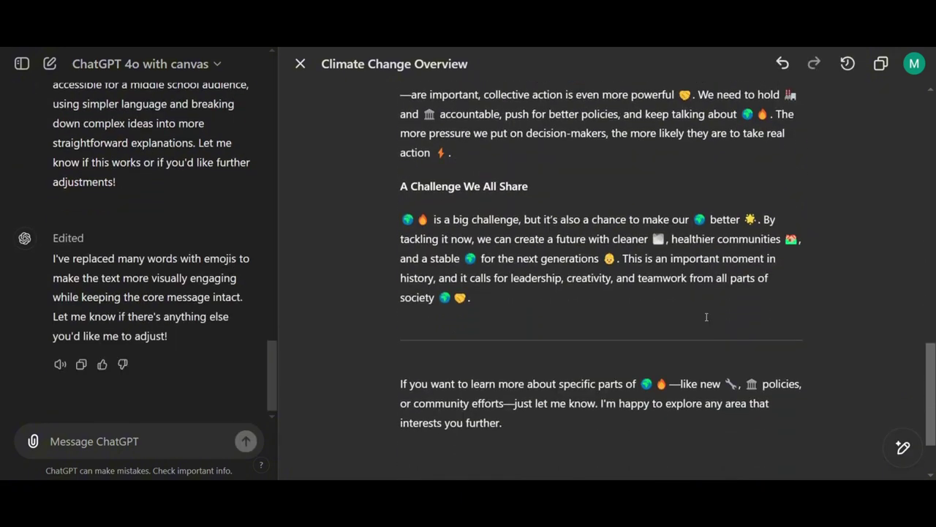
{"action": "scroll", "coordinate": [706, 317], "scroll_direction": "up", "scroll_amount": 15}
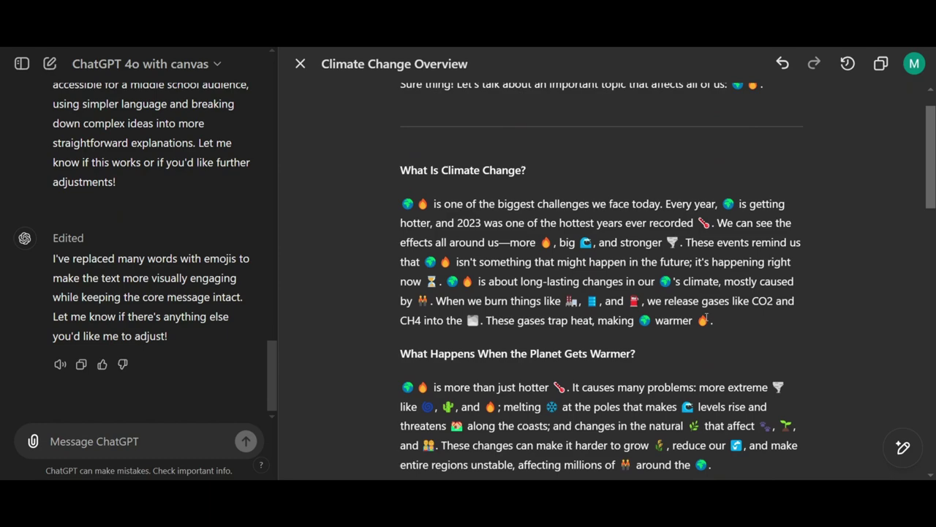
{"action": "scroll", "coordinate": [706, 316], "scroll_direction": "up", "scroll_amount": 1}
Step: Run the final polish shortcut on the emoji version of the climate change article
{"action": "mouse_move", "coordinate": [903, 448]}
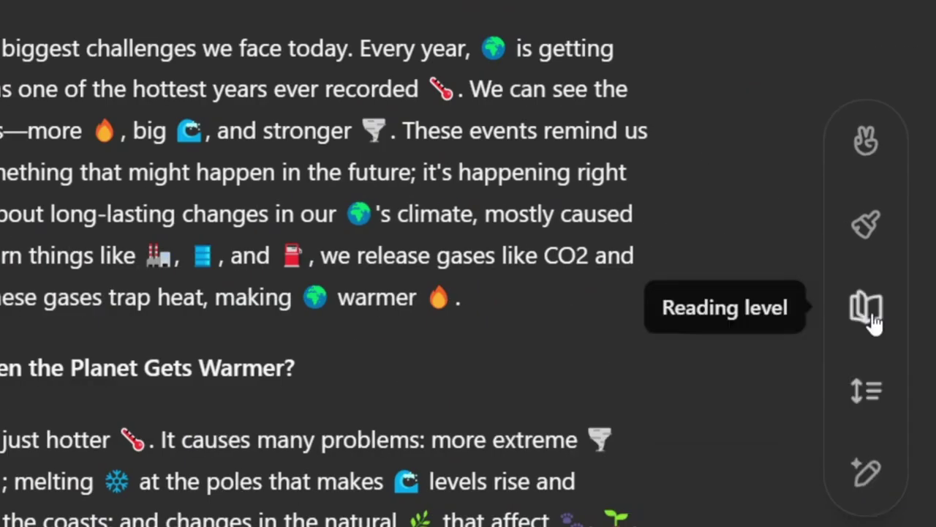
{"action": "left_click", "coordinate": [878, 224]}
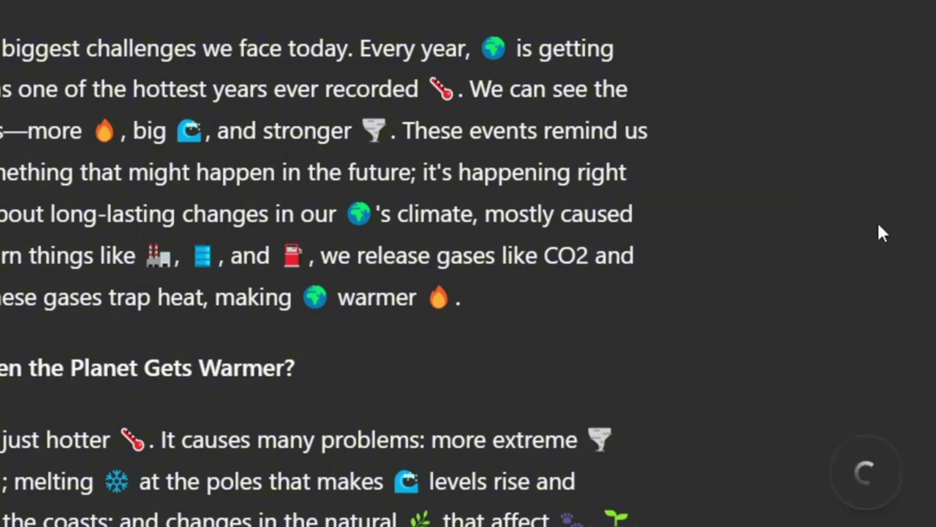